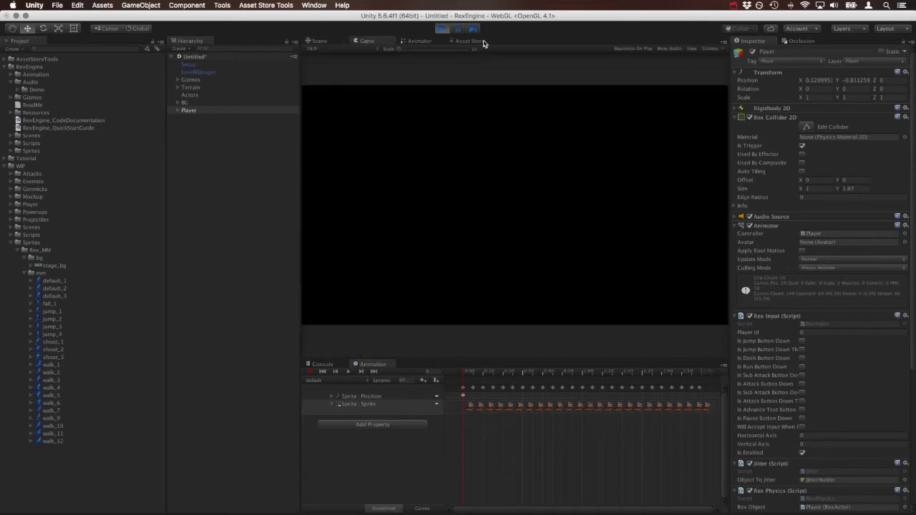
# Playtest the scene by running the player both ways, jumping and attacking, and stop play mode
pyautogui.press('Right')
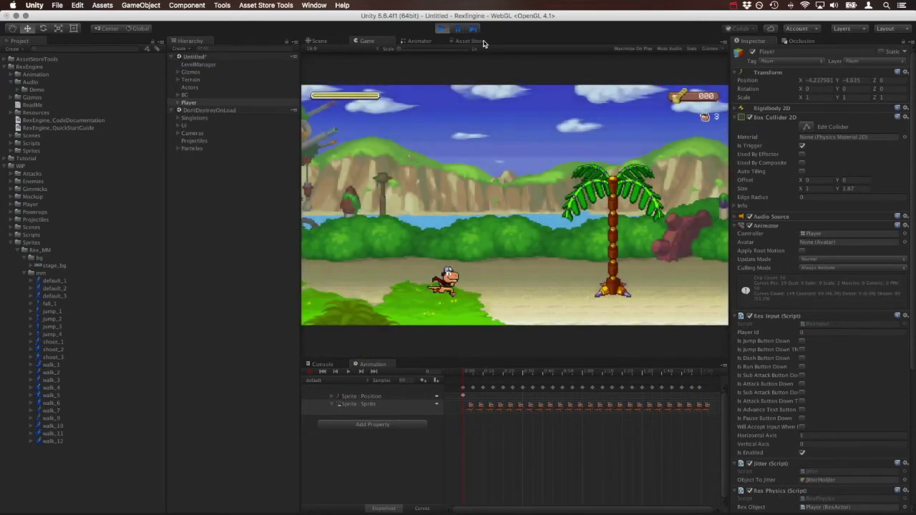
pyautogui.press('Left')
pyautogui.press('Right')
pyautogui.press('space')
pyautogui.press('x')
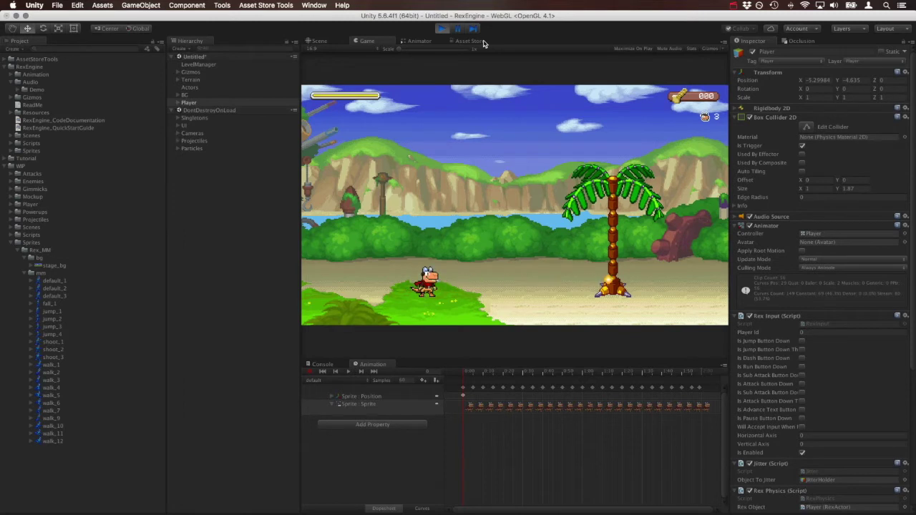
pyautogui.press('x')
pyautogui.press('Right')
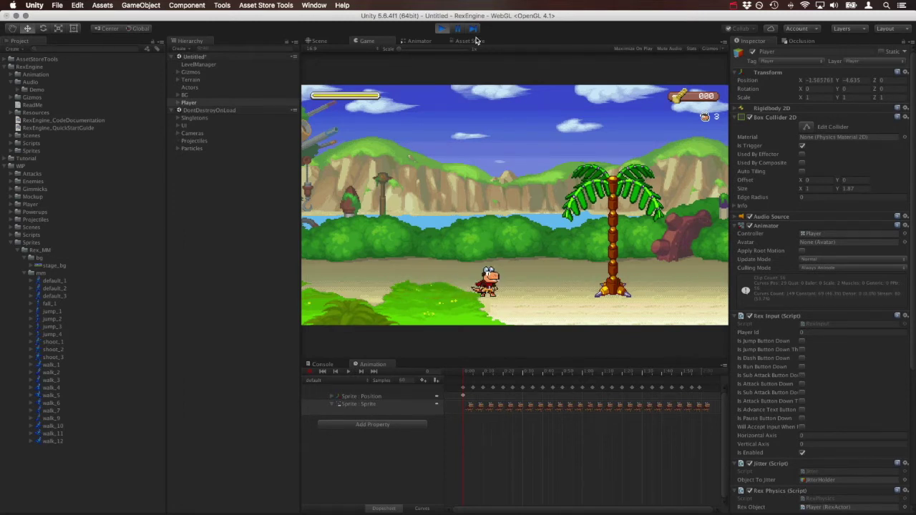
pyautogui.click(448, 29)
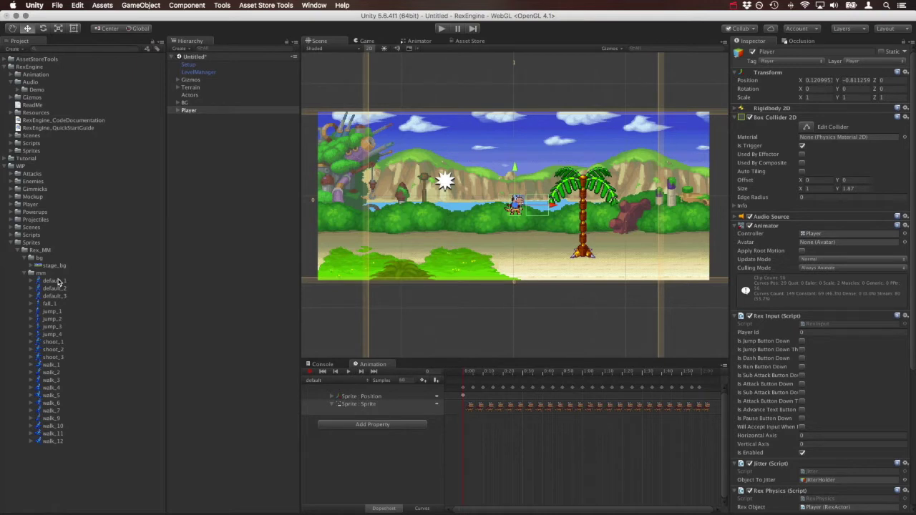
# Expand the Player's hierarchy down to its Sprite object and assign the default_1 sprite to its Sprite Renderer
pyautogui.click(178, 111)
pyautogui.click(184, 126)
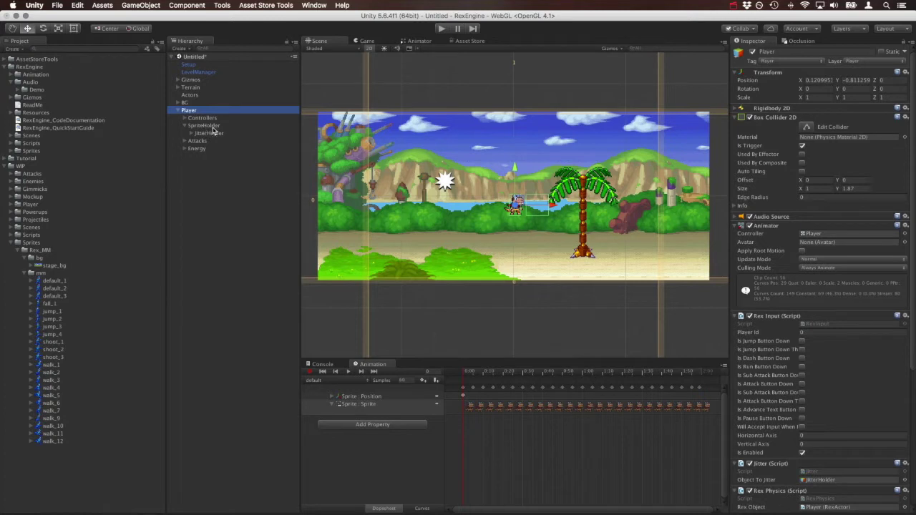
pyautogui.click(191, 134)
pyautogui.click(199, 142)
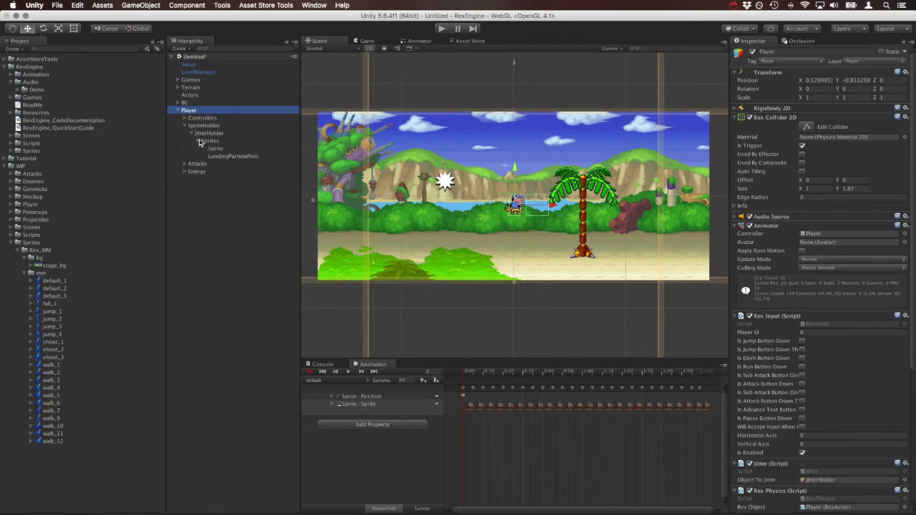
pyautogui.click(210, 148)
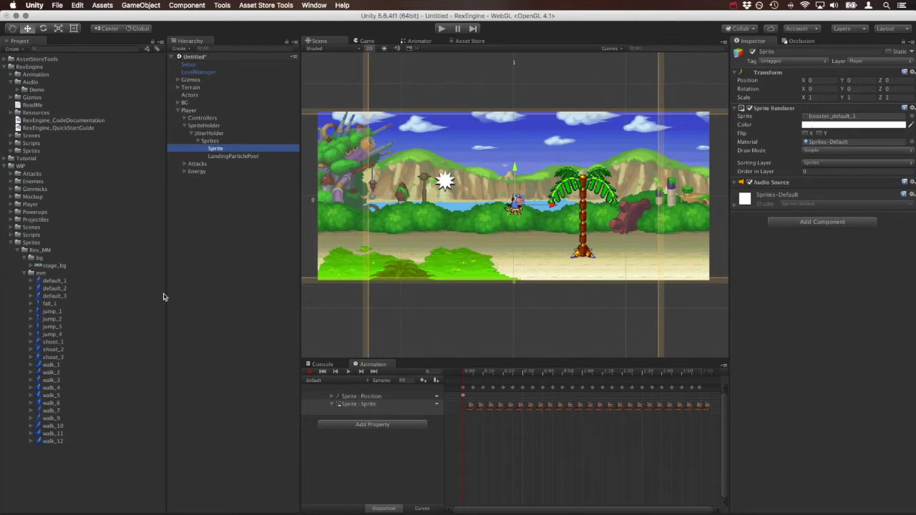
pyautogui.moveTo(52, 281); pyautogui.dragTo(813, 119)
# Move the whole Player object down onto the grass, to about X -5.01, Y -4.07
pyautogui.scroll(4, 378, 141)
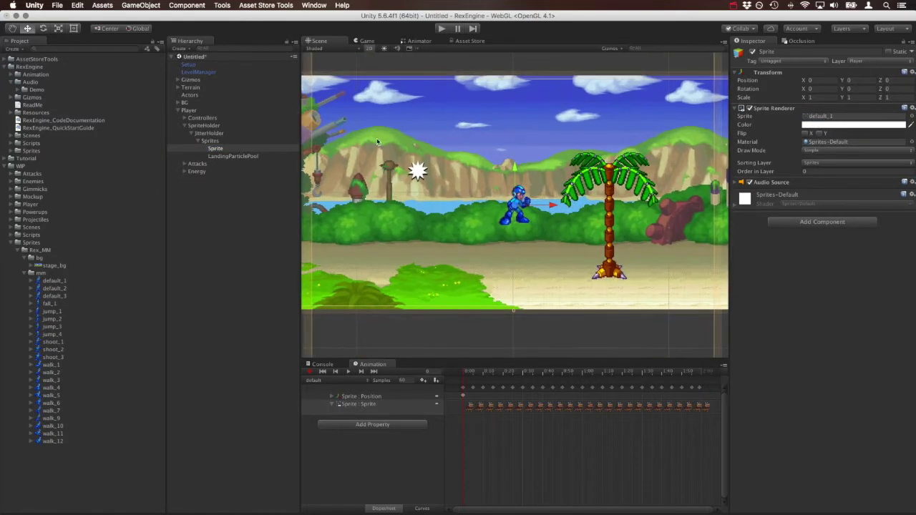
pyautogui.click(190, 110)
pyautogui.moveTo(517, 204); pyautogui.dragTo(440, 255)
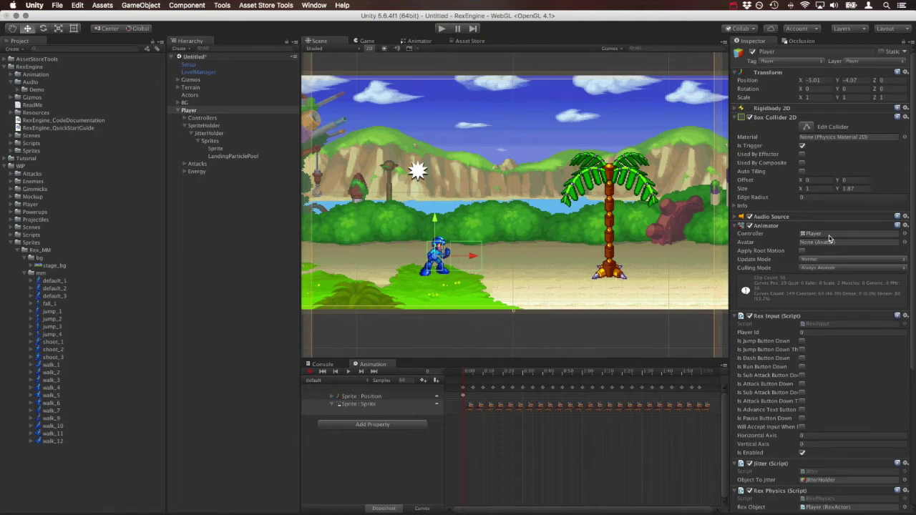
# Set the Player's Animator controller to None
pyautogui.click(906, 236)
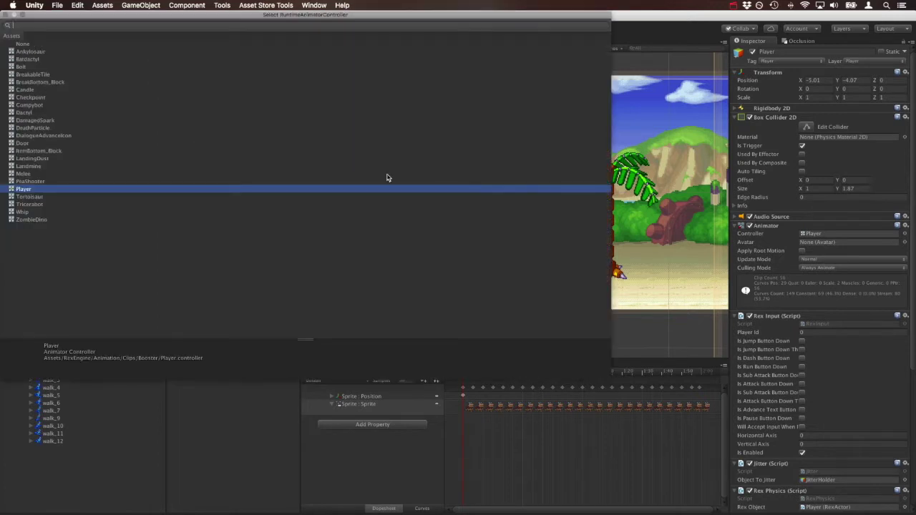
pyautogui.click(22, 44)
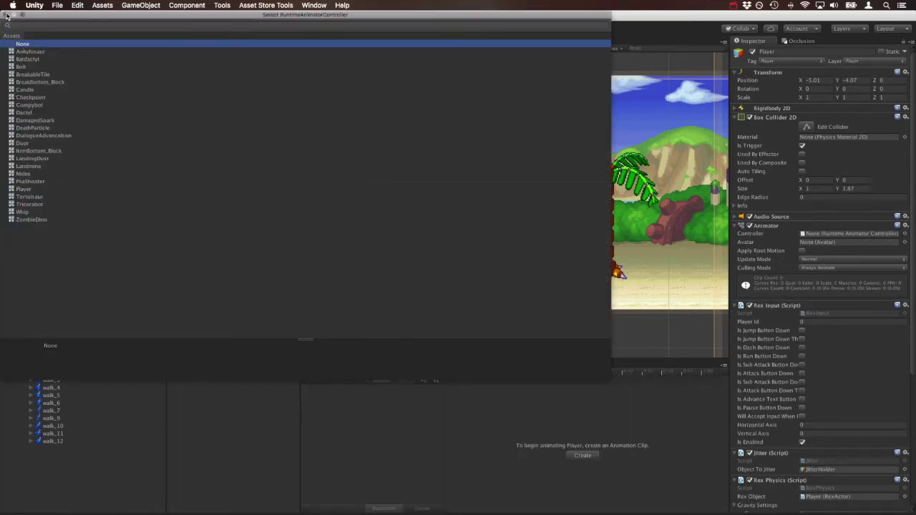
pyautogui.click(6, 15)
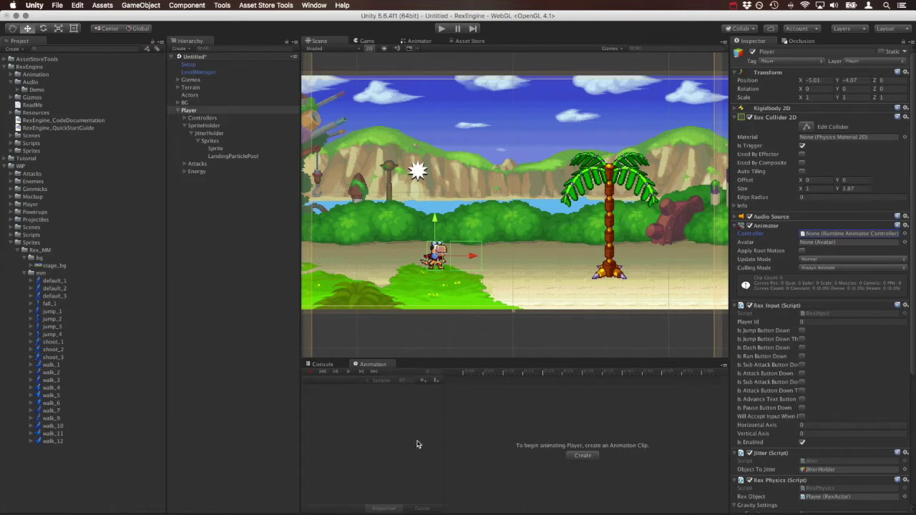
# Start a new animation clip for the Player and create an "animations" folder for it inside WIP/Sprites/Rex_MM
pyautogui.click(584, 456)
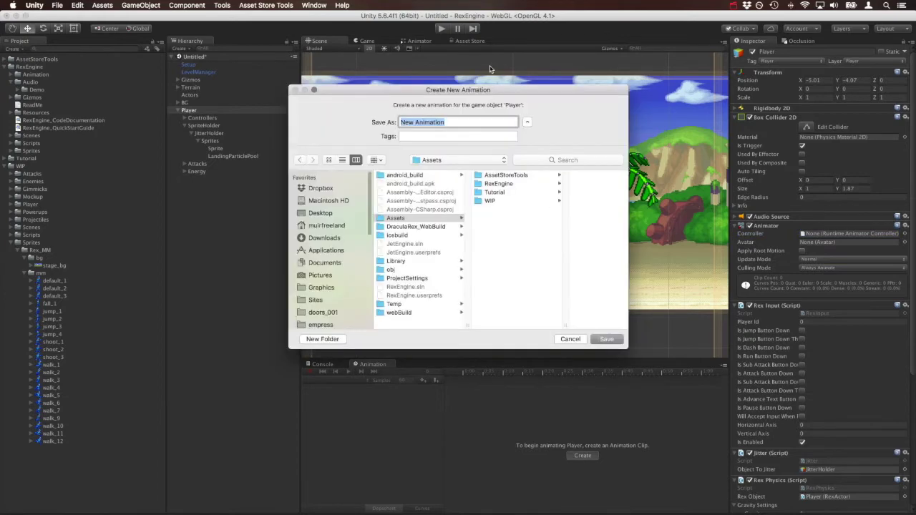
pyautogui.moveTo(488, 90); pyautogui.dragTo(686, 54)
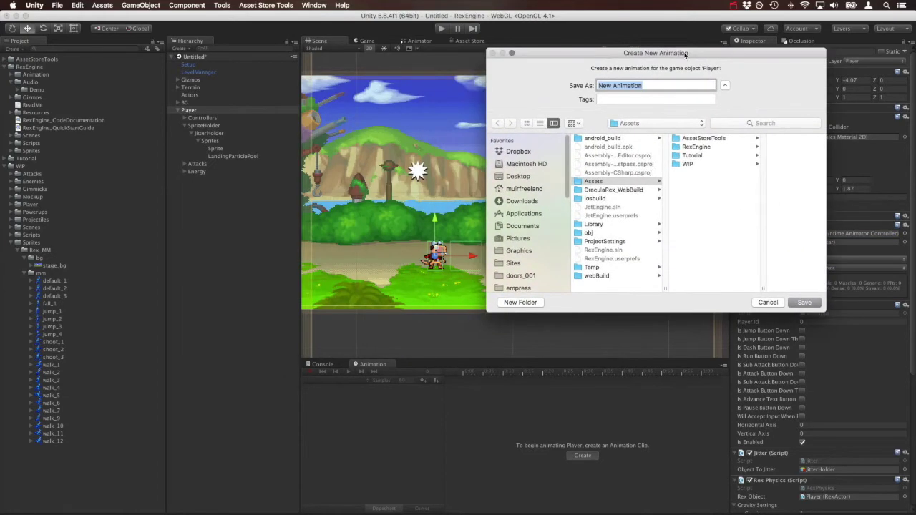
pyautogui.click(693, 165)
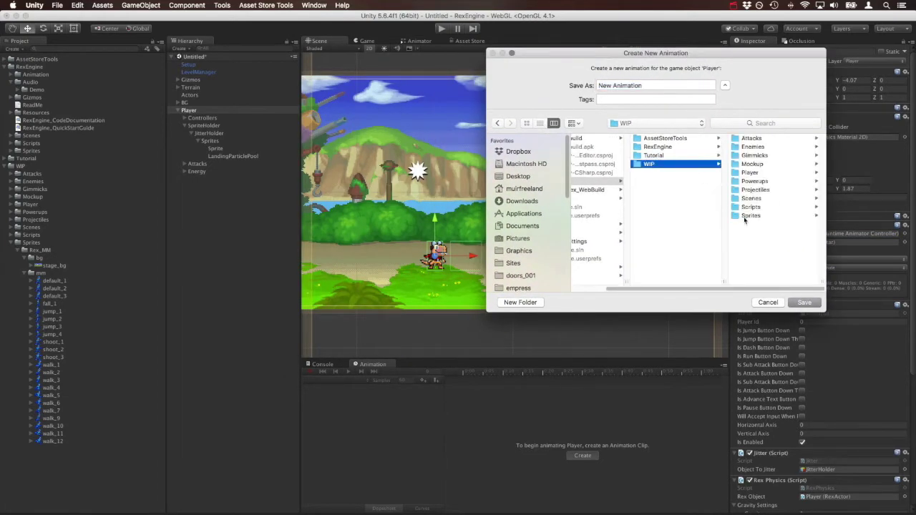
pyautogui.click(749, 216)
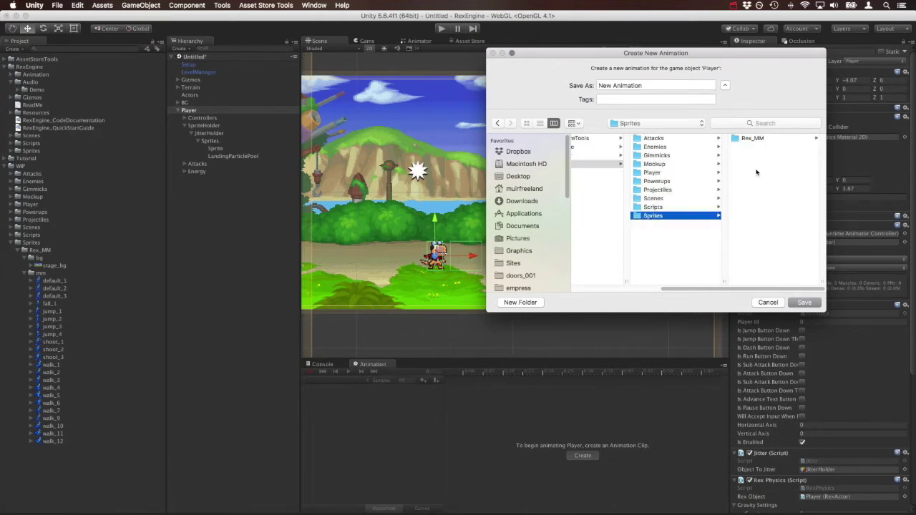
pyautogui.click(752, 141)
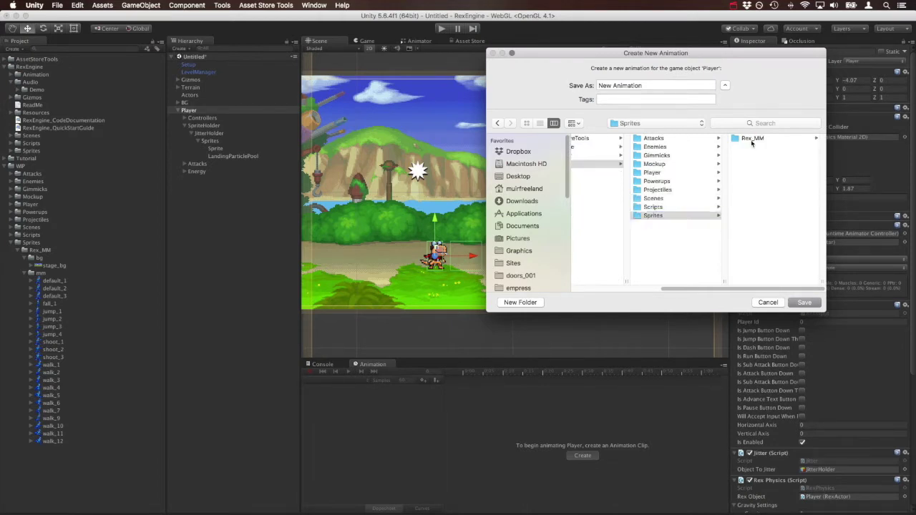
pyautogui.click(531, 305)
pyautogui.write('animat')
pyautogui.press('Return')
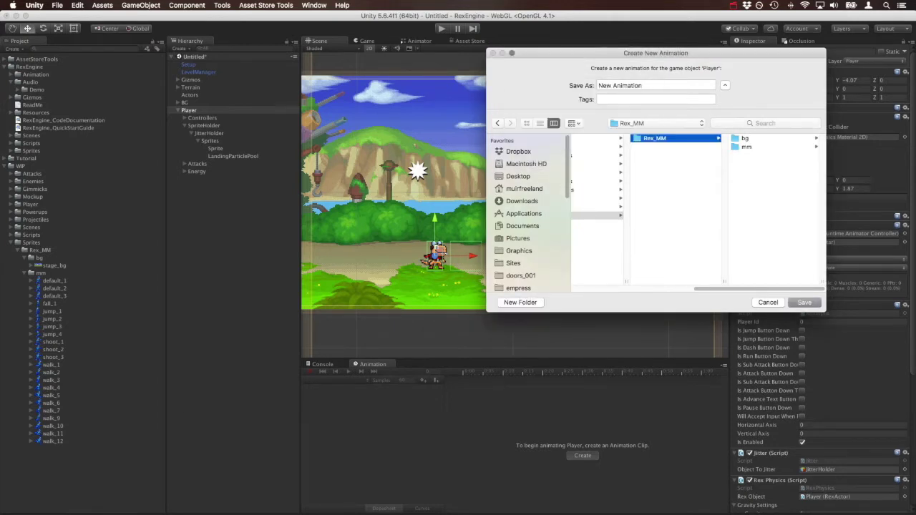
# Name the new animation clip "default" and save it in the animations folder
pyautogui.tripleClick(635, 85)
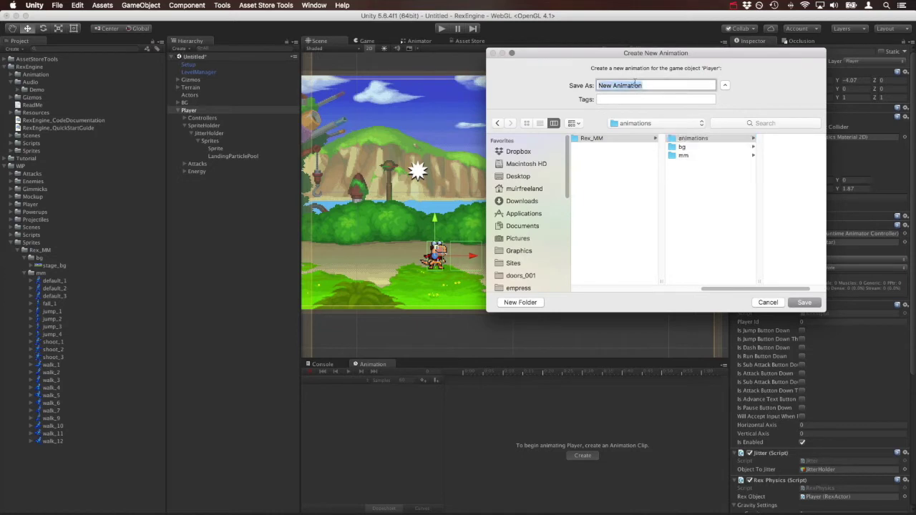
pyautogui.write('default')
pyautogui.press('Return')
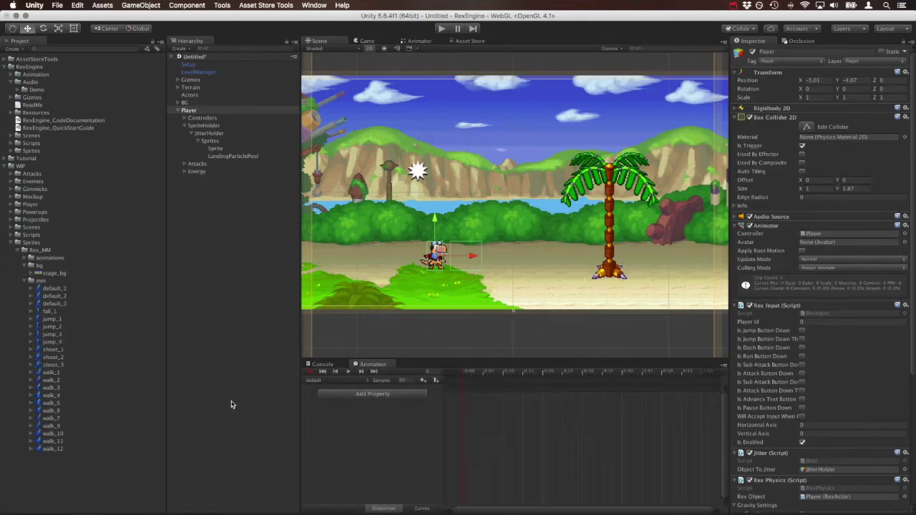
# Add the Sprite property of the nested Sprite object's Sprite Renderer to the default clip
pyautogui.click(418, 398)
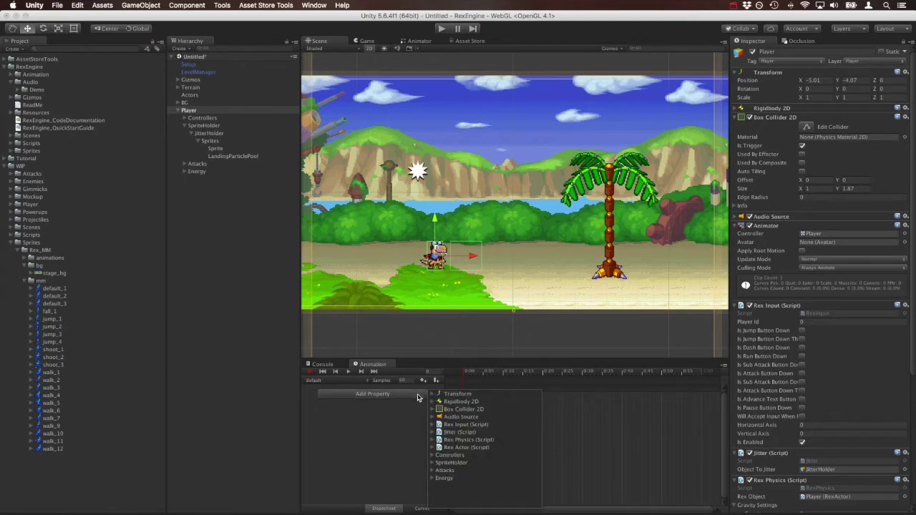
pyautogui.click(432, 463)
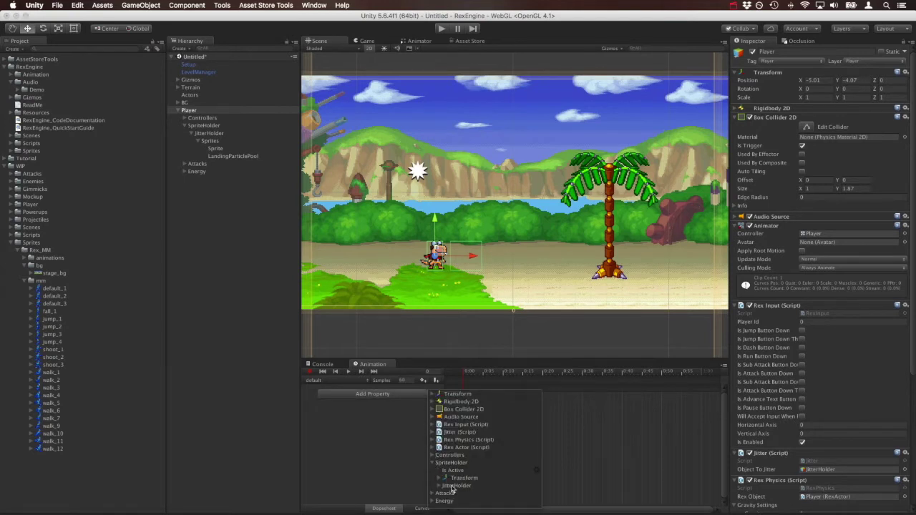
pyautogui.click(440, 486)
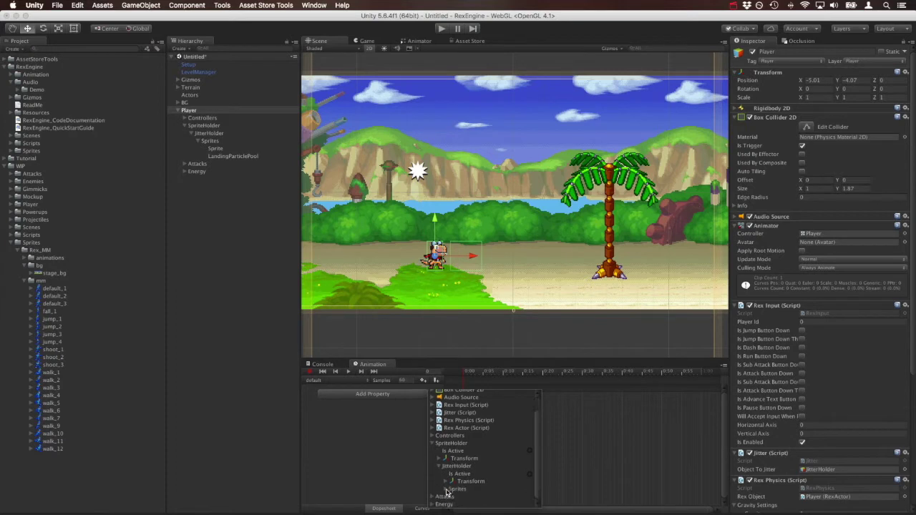
pyautogui.click(446, 492)
pyautogui.click(454, 482)
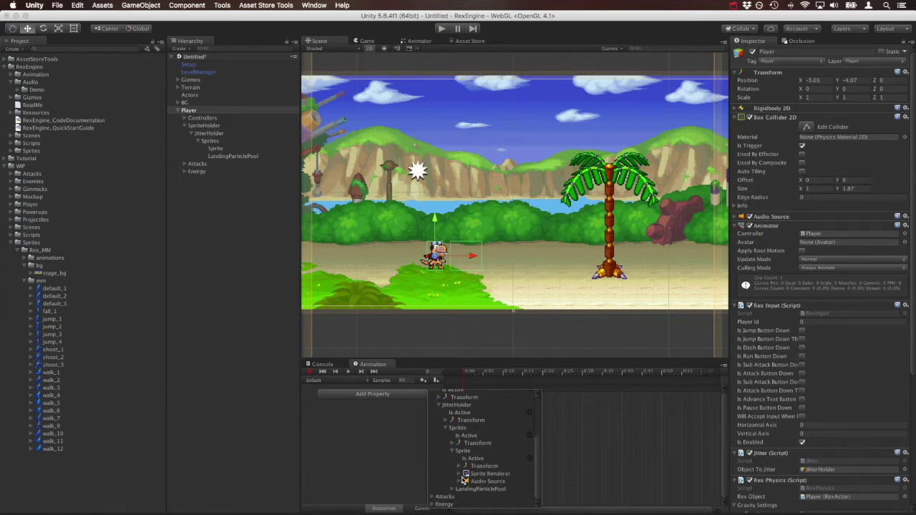
pyautogui.click(459, 474)
pyautogui.scroll(-3, 466, 476)
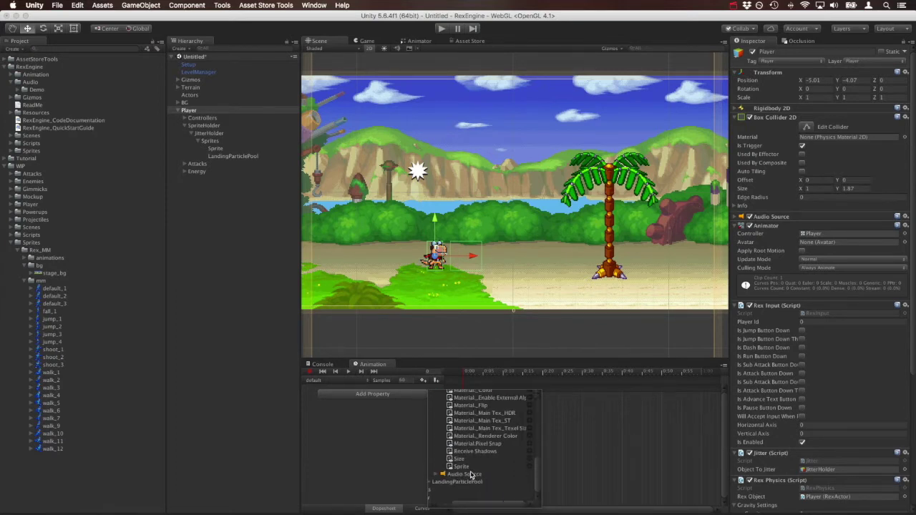
pyautogui.click(530, 467)
# Set the sprite of the default clip's first keyframe, at 0:00, to default_1
pyautogui.moveTo(481, 373); pyautogui.dragTo(458, 375)
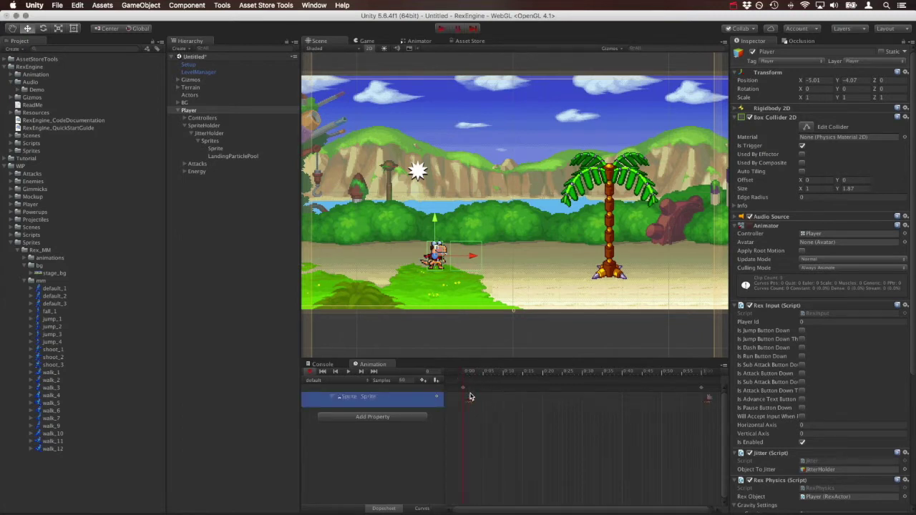
pyautogui.click(469, 398)
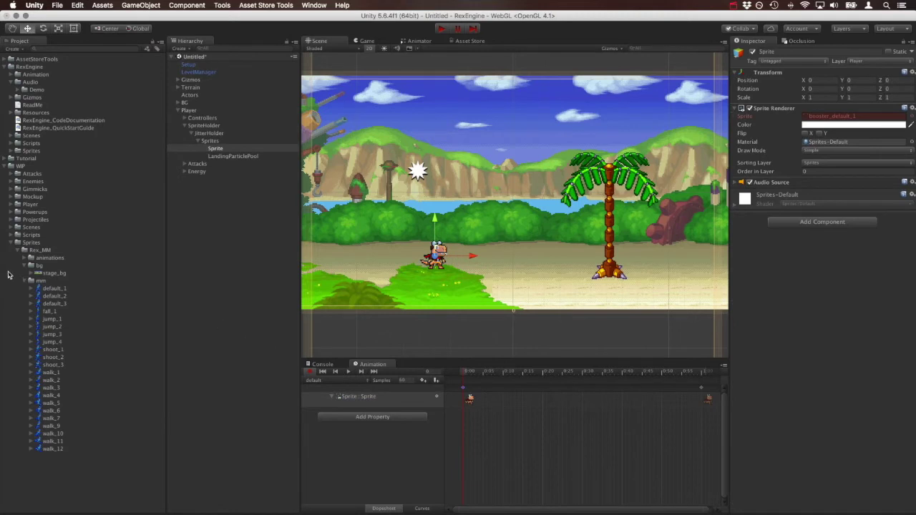
pyautogui.moveTo(47, 290); pyautogui.dragTo(818, 120)
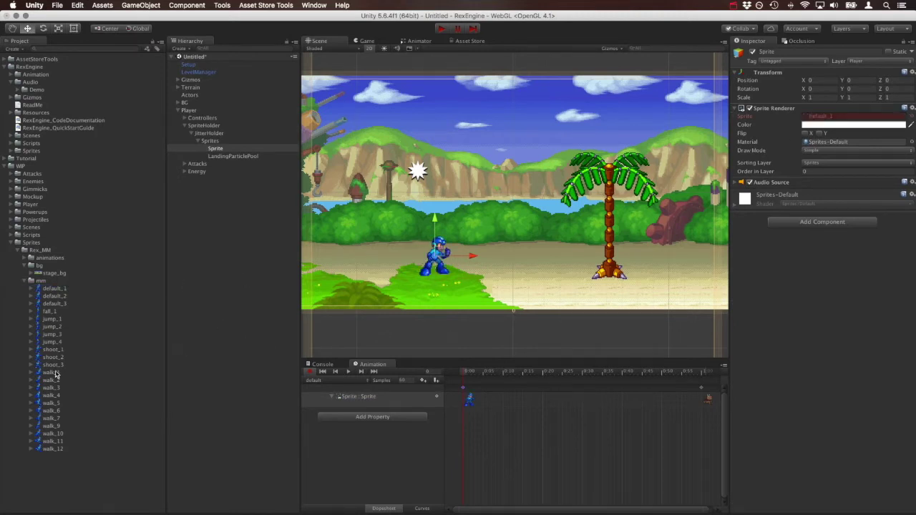
# Add idle sprite keyframes every five frames from 0:05 to 0:20, beginning with default_2 and default_3
pyautogui.moveTo(56, 296); pyautogui.dragTo(488, 394)
pyautogui.moveTo(54, 304); pyautogui.dragTo(507, 394)
pyautogui.moveTo(67, 310); pyautogui.dragTo(525, 395)
pyautogui.moveTo(79, 297); pyautogui.dragTo(547, 394)
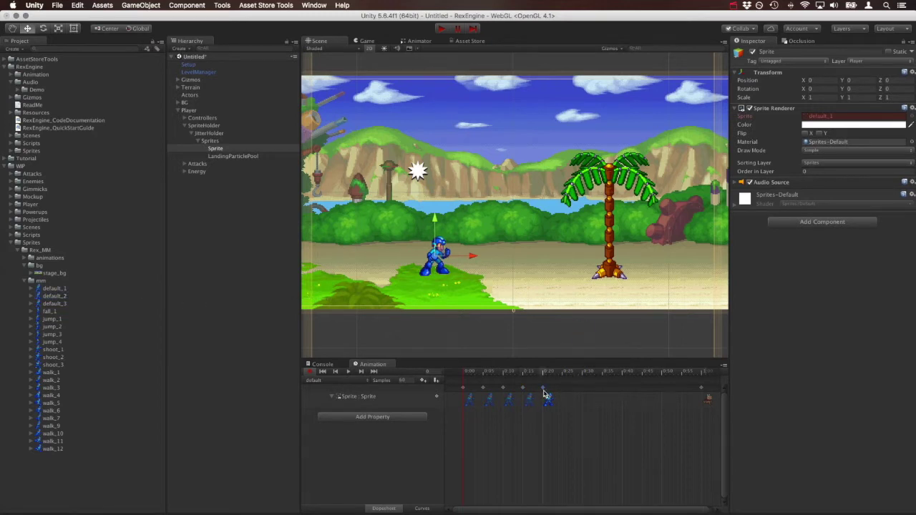
# Replace the sprite of the keyframe at 1:00 with default_2 and set the default clip's sample rate to 15
pyautogui.click(704, 372)
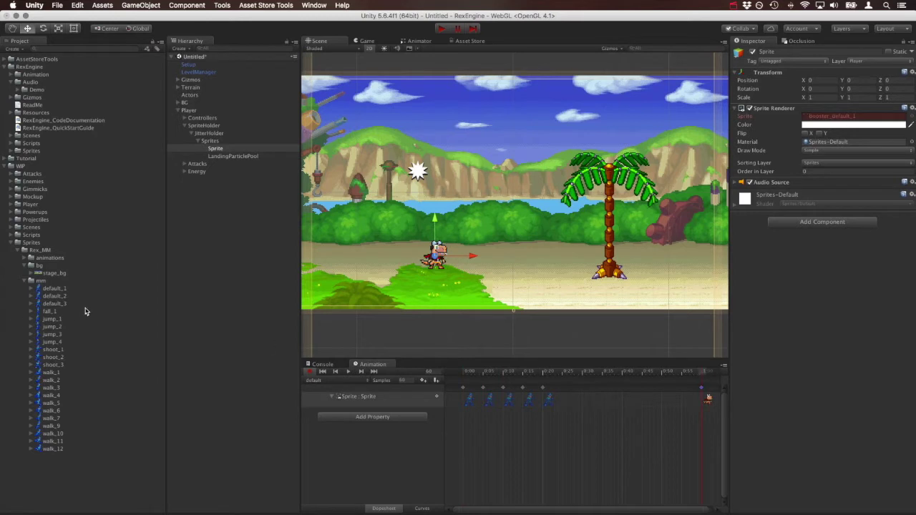
pyautogui.moveTo(76, 297); pyautogui.dragTo(844, 122)
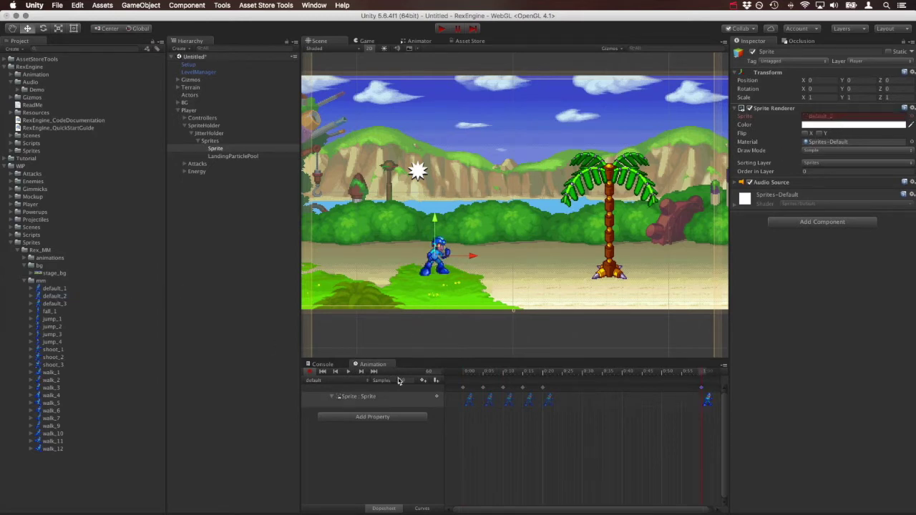
pyautogui.press('Return')
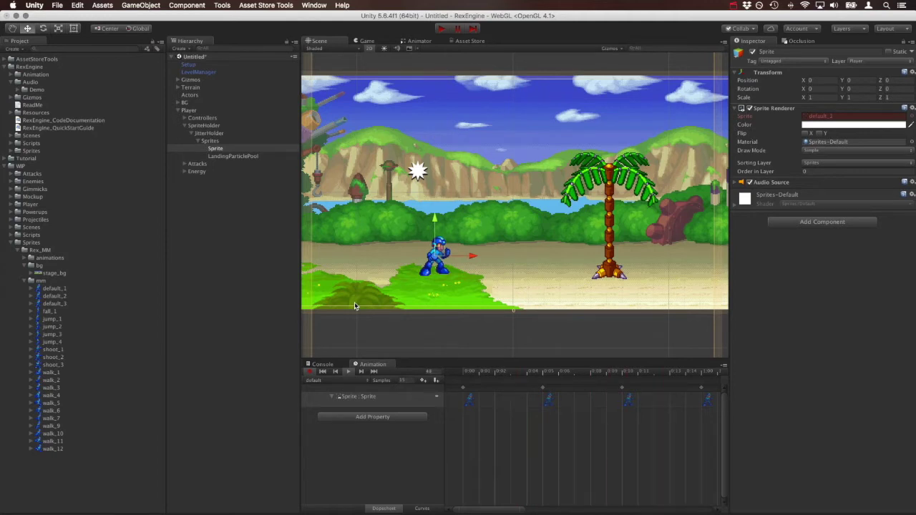
# Create another animation clip for the Player named "jump" in the animations folder
pyautogui.click(351, 382)
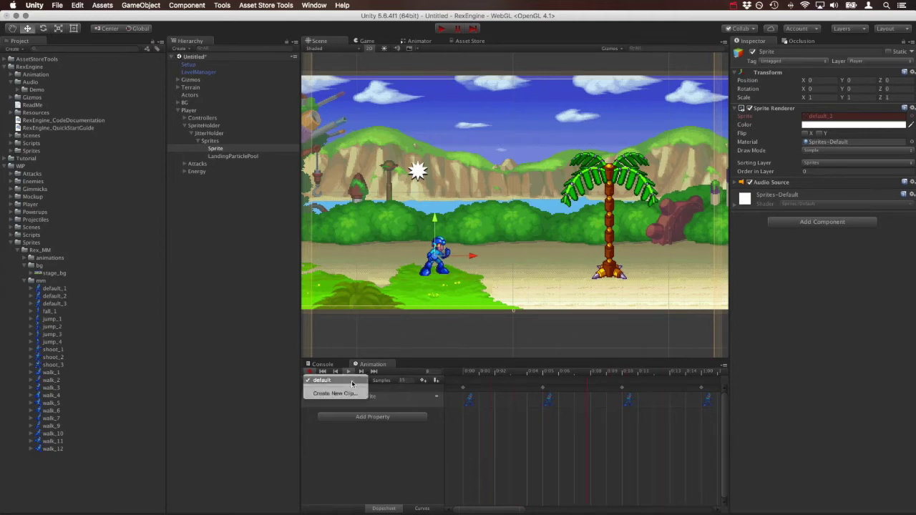
pyautogui.click(351, 395)
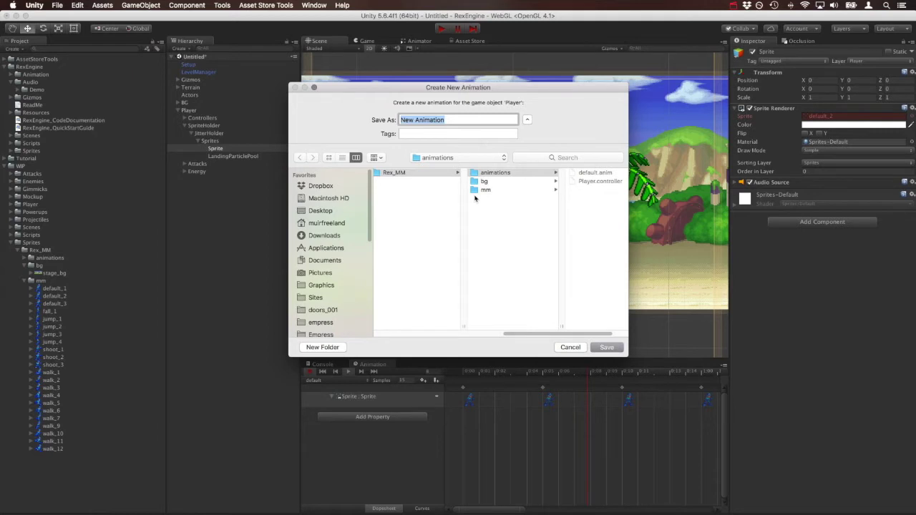
pyautogui.write('jump')
pyautogui.press('Return')
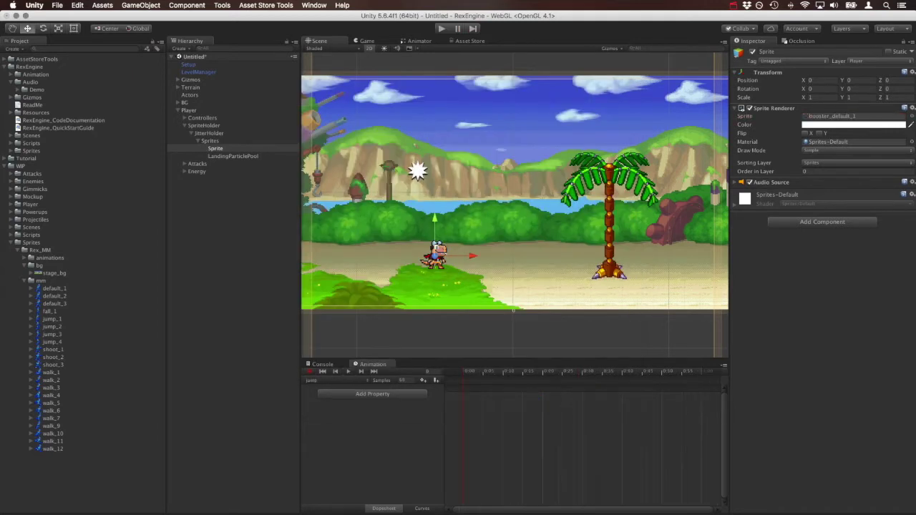
# Add the nested Sprite object's Sprite Renderer Sprite property to the jump clip
pyautogui.click(425, 395)
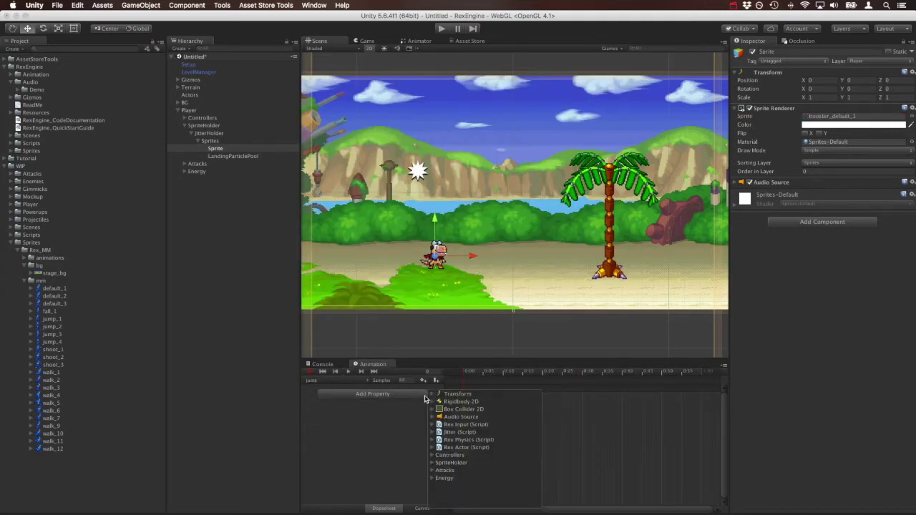
pyautogui.click(432, 464)
pyautogui.click(439, 487)
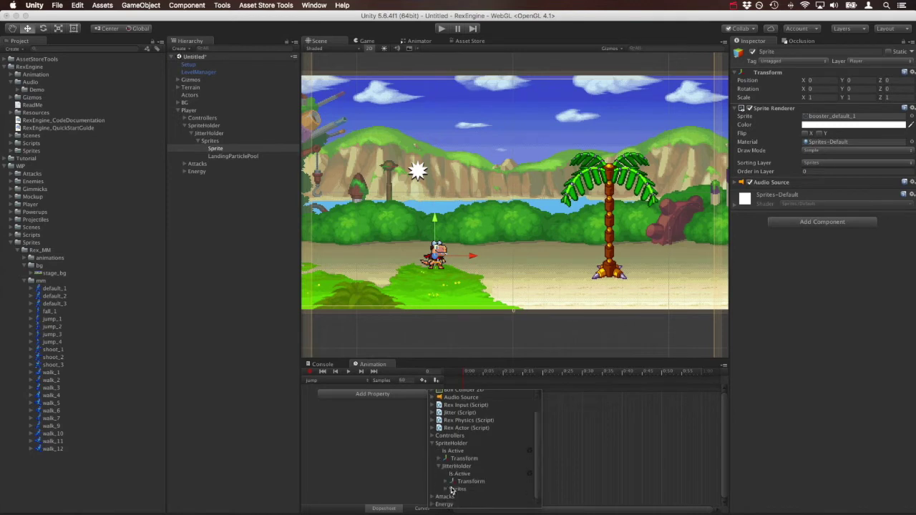
pyautogui.click(445, 491)
pyautogui.click(452, 488)
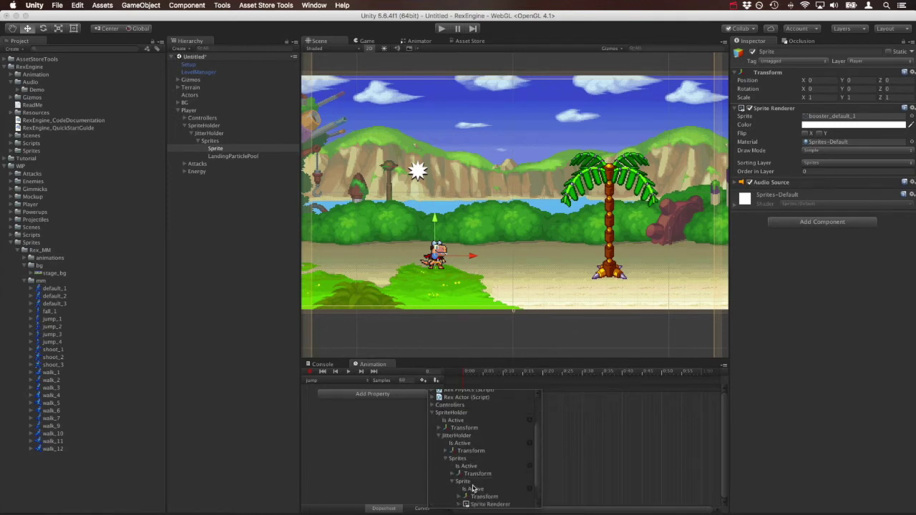
pyautogui.click(460, 475)
pyautogui.scroll(-3, 486, 480)
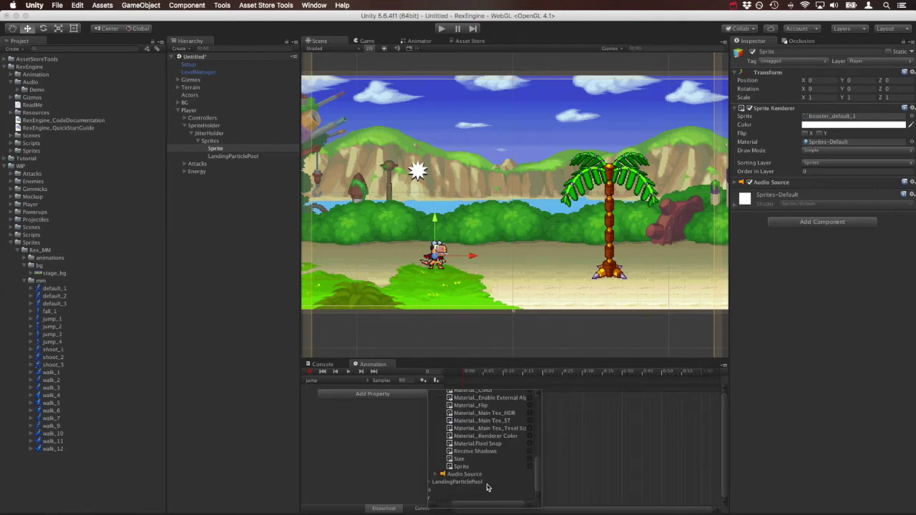
pyautogui.click(530, 467)
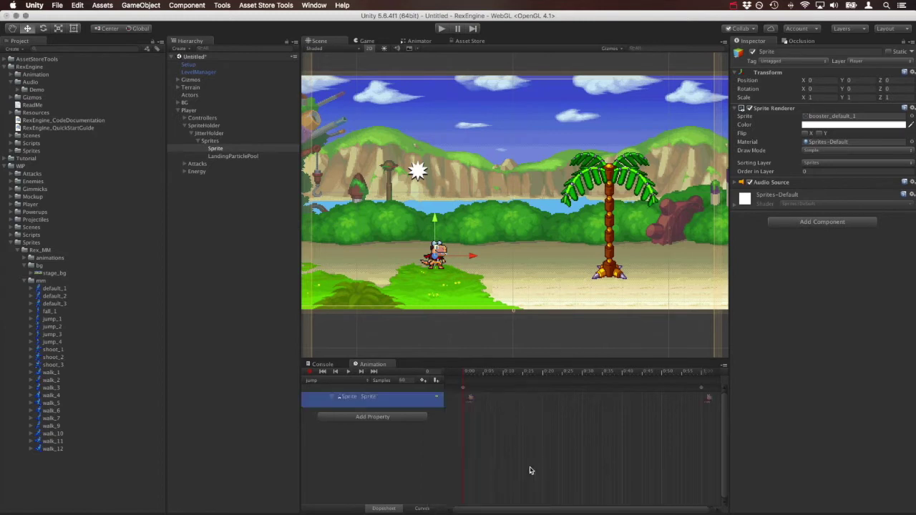
# Turn on animation recording and set the sprite of the jump clip's first keyframe, at 0:00, to jump_1
pyautogui.click(469, 398)
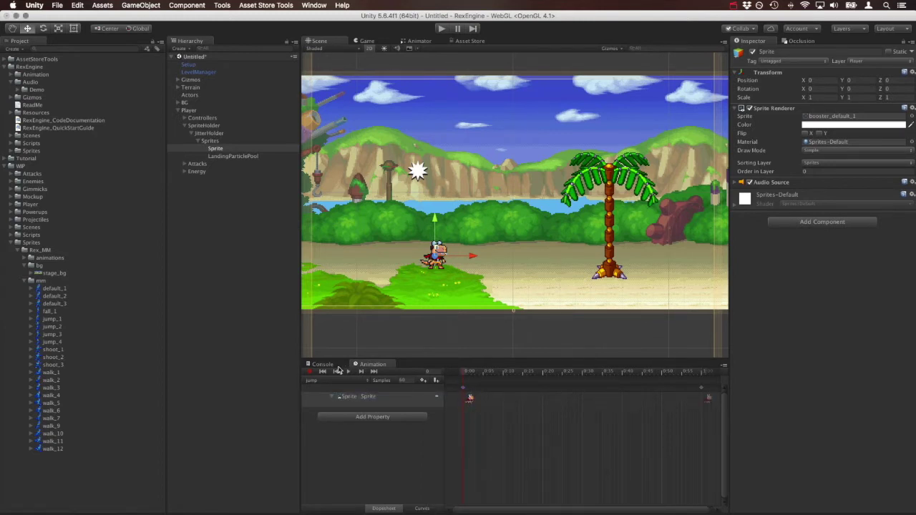
pyautogui.click(310, 373)
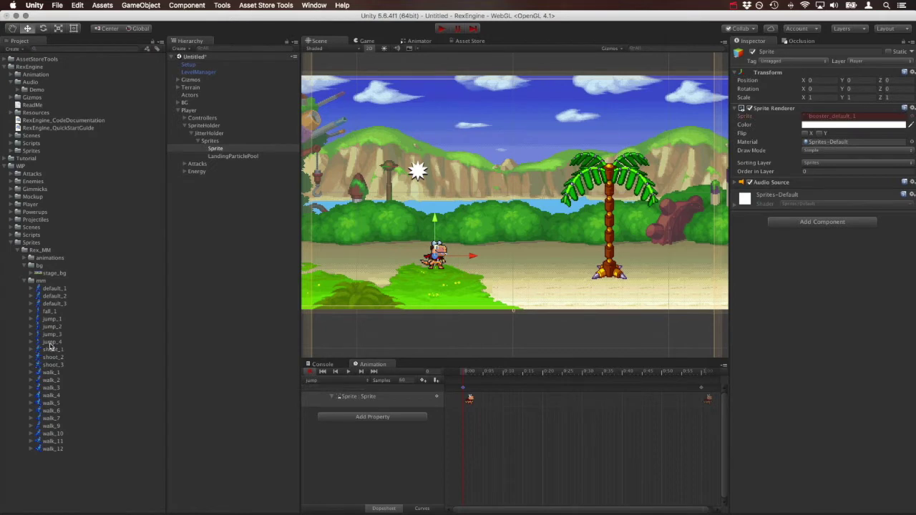
pyautogui.click(53, 320)
pyautogui.moveTo(52, 320); pyautogui.dragTo(852, 118)
# Add jump sprite keyframes every five frames from 0:05 to 0:20, ending with jump_4, and remove the leftover keyframe at 1:00
pyautogui.keyDown('shift'); pyautogui.click(56, 333); pyautogui.keyUp('shift')
pyautogui.moveTo(56, 334); pyautogui.dragTo(487, 395)
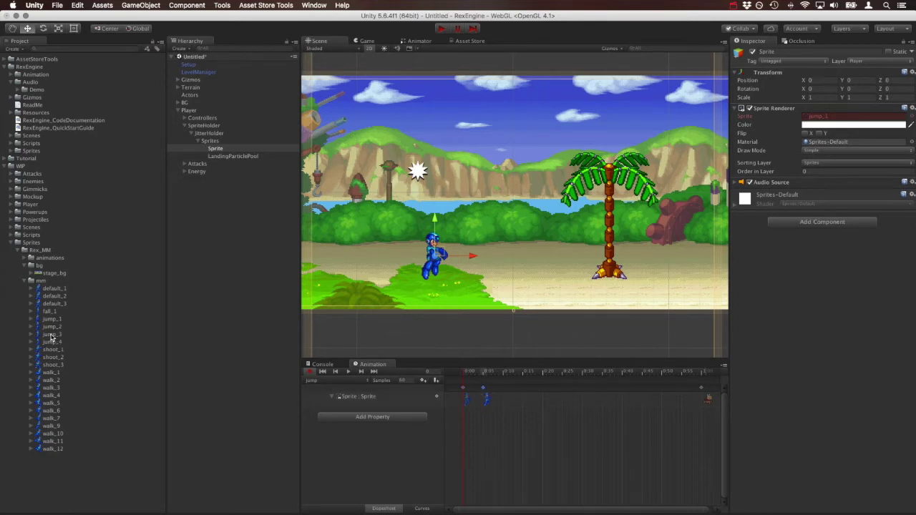
pyautogui.moveTo(51, 336); pyautogui.dragTo(504, 389)
pyautogui.click(486, 370)
pyautogui.click(505, 370)
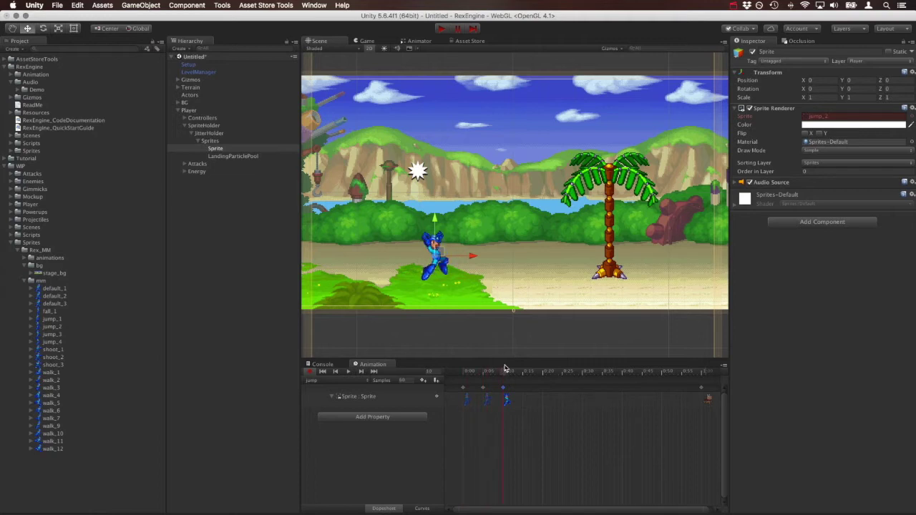
pyautogui.moveTo(62, 347); pyautogui.dragTo(524, 391)
pyautogui.moveTo(64, 349); pyautogui.dragTo(544, 393)
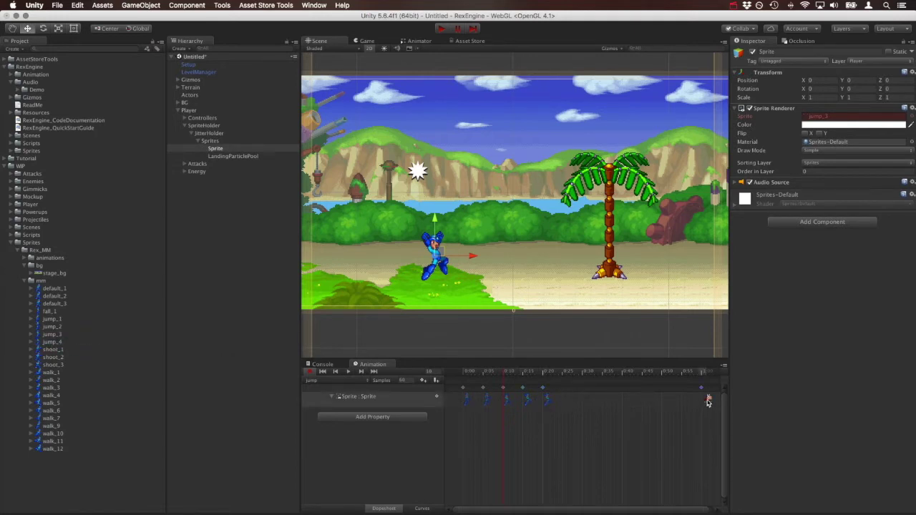
# Preview the jump animation, stop playback, and return the playhead to 0:00
pyautogui.click(349, 374)
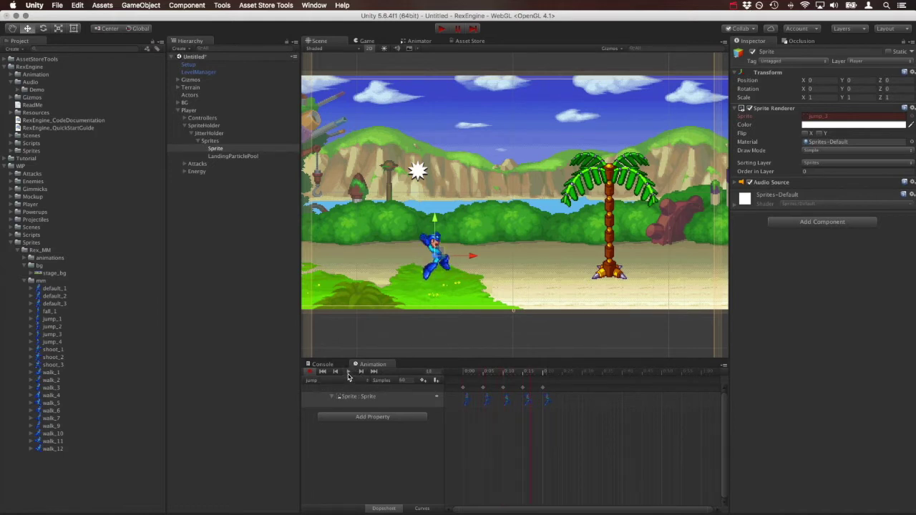
pyautogui.click(349, 374)
pyautogui.click(466, 374)
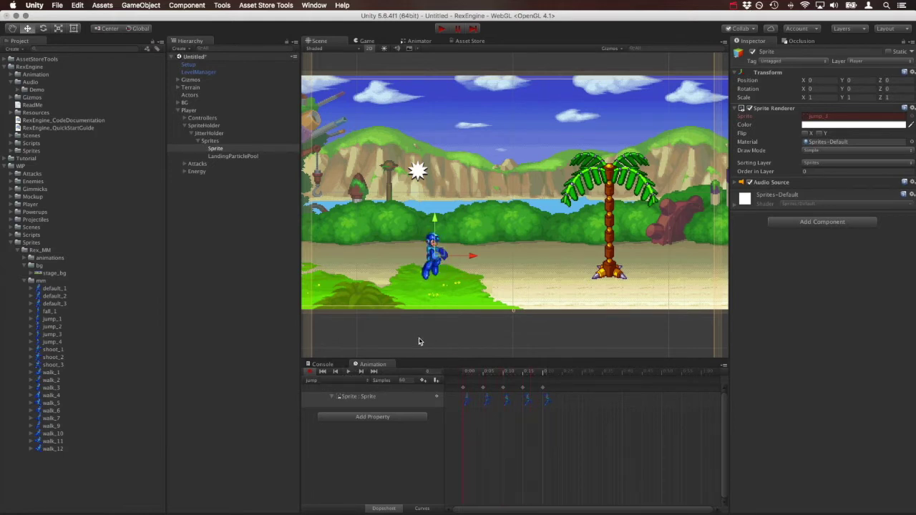
# Create another animation clip for the Player named "fall" in the animations folder
pyautogui.click(348, 388)
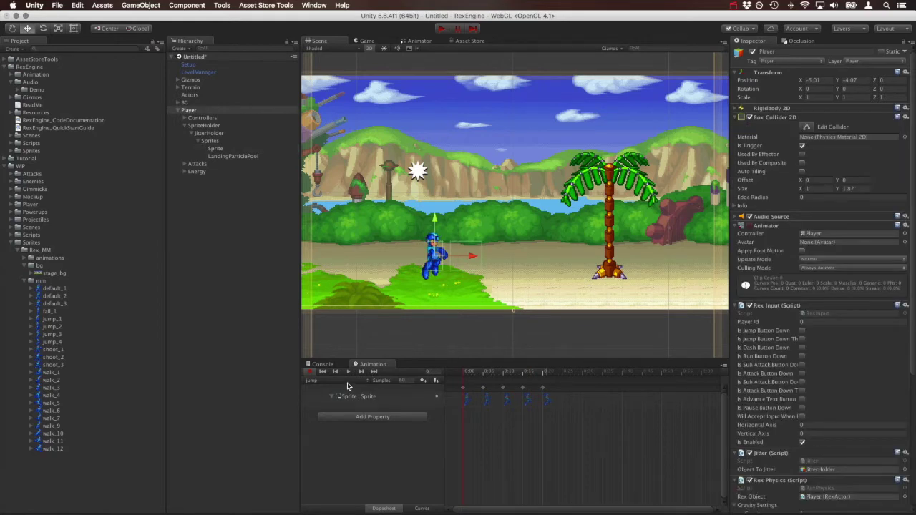
pyautogui.click(348, 384)
pyautogui.click(348, 394)
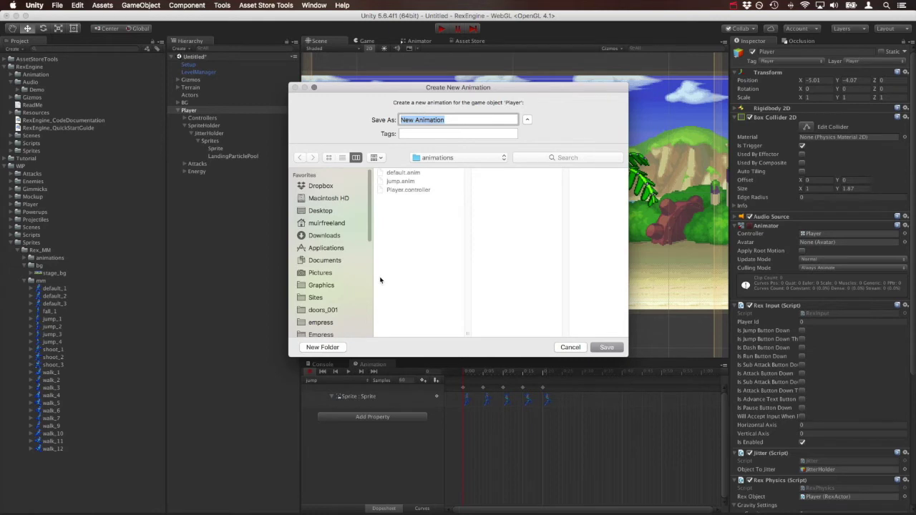
pyautogui.write('fall')
pyautogui.press('Return')
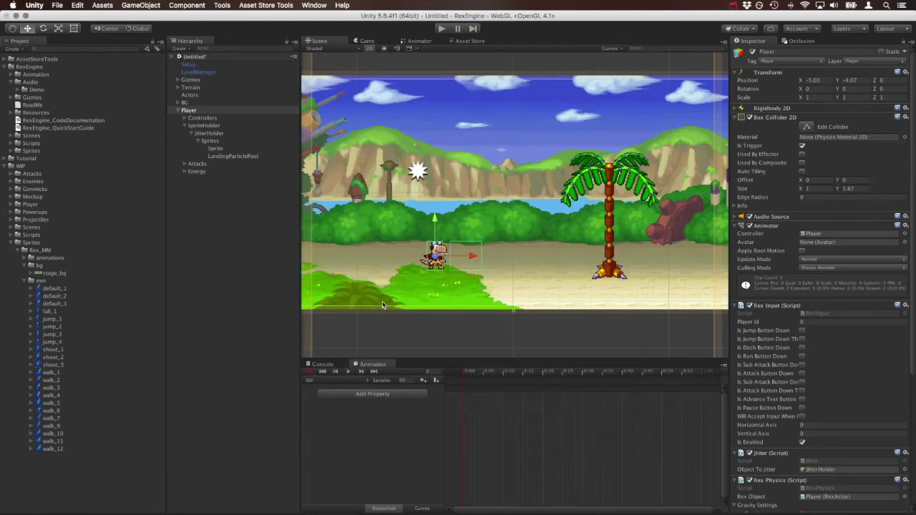
# Add the nested Sprite object's Sprite Renderer Sprite property to the fall clip
pyautogui.click(414, 396)
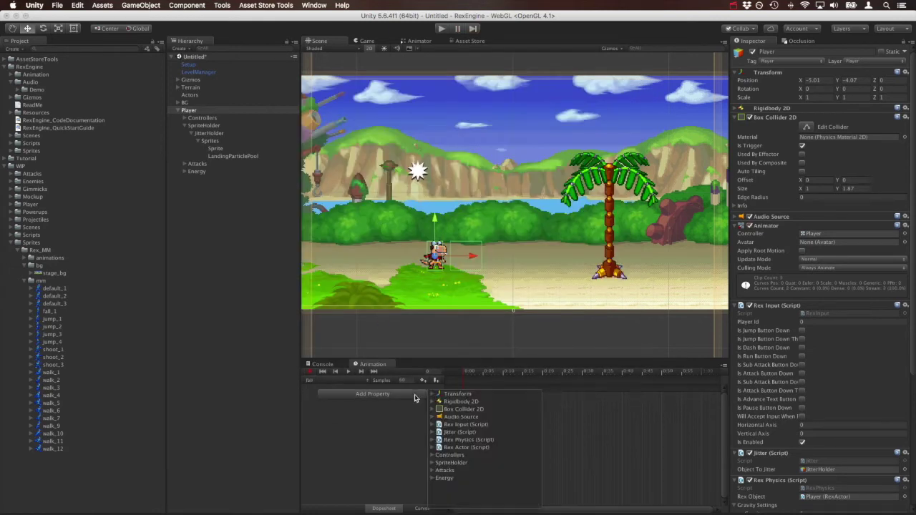
pyautogui.click(431, 463)
pyautogui.click(440, 486)
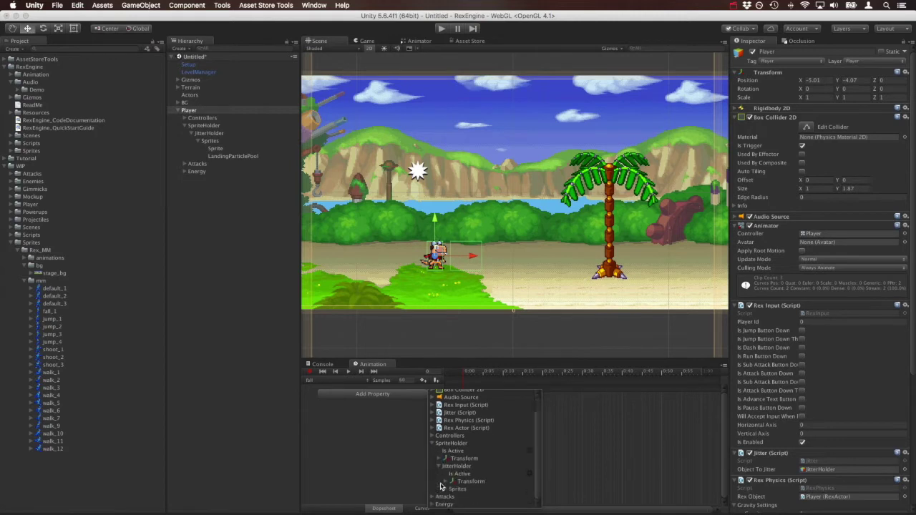
pyautogui.click(444, 490)
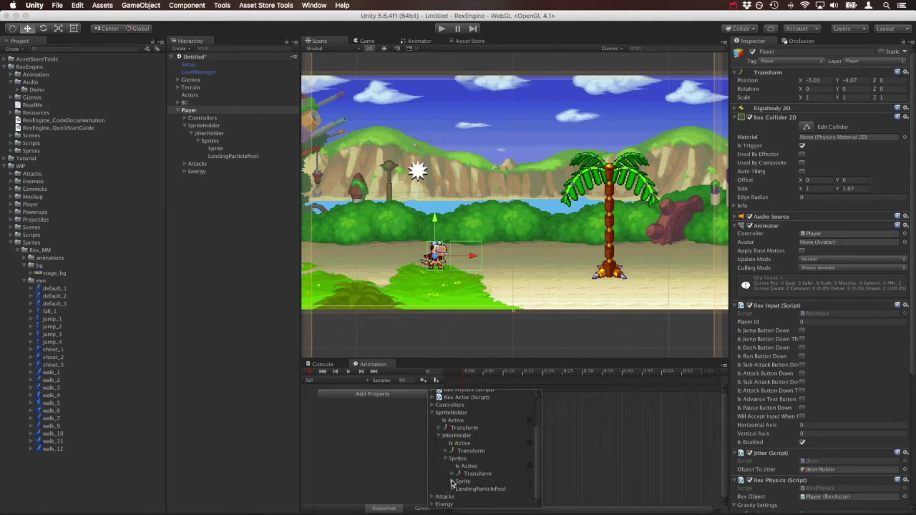
pyautogui.click(454, 485)
pyautogui.click(463, 474)
pyautogui.scroll(-5, 532, 472)
pyautogui.click(530, 467)
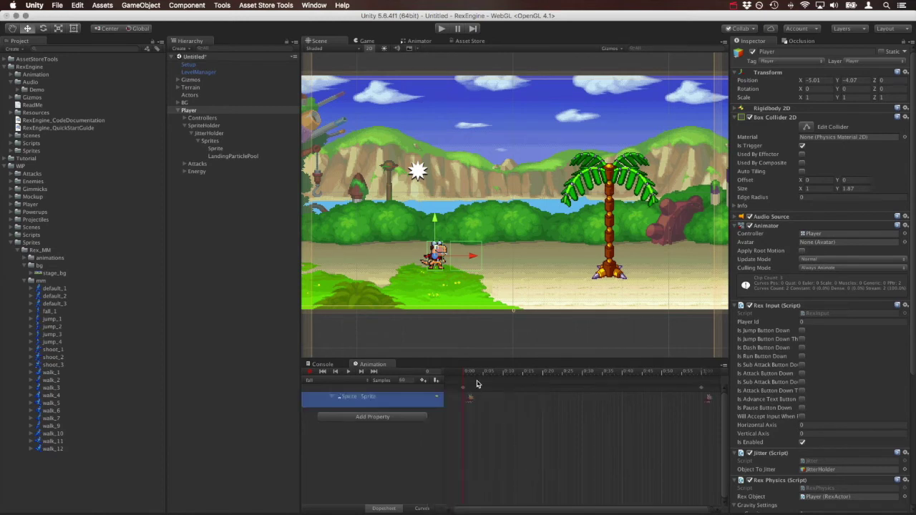
# Set the sprite of the fall clip's keyframes at 0:00 and 1:00 to fall_1
pyautogui.click(470, 378)
pyautogui.click(469, 403)
pyautogui.moveTo(51, 312); pyautogui.dragTo(74, 308)
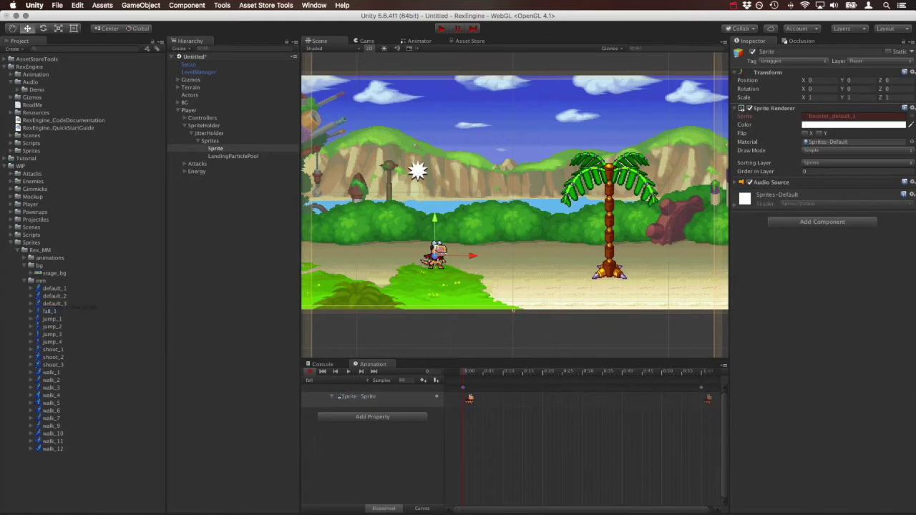
pyautogui.moveTo(891, 113); pyautogui.dragTo(879, 116)
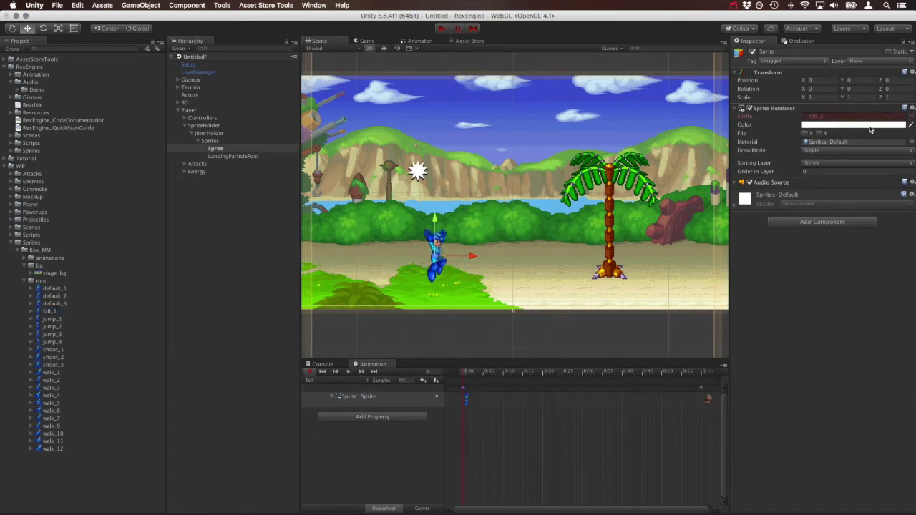
pyautogui.click(703, 383)
pyautogui.moveTo(702, 383); pyautogui.dragTo(702, 383)
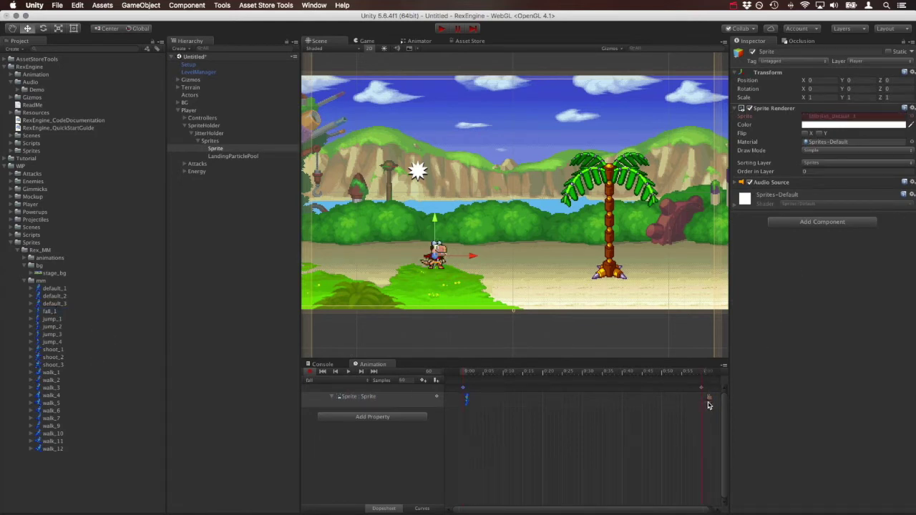
pyautogui.moveTo(55, 313); pyautogui.dragTo(886, 121)
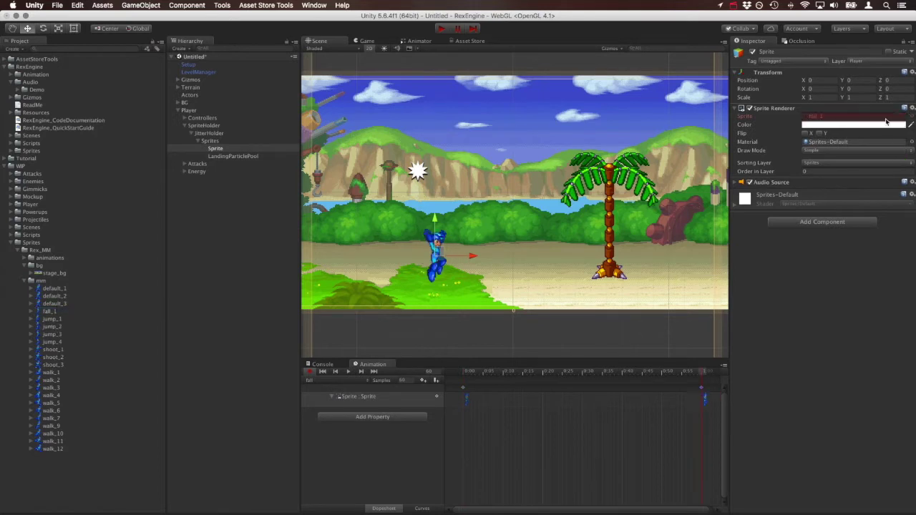
# Create another animation clip for the Player named "walk" in the animations folder
pyautogui.click(365, 379)
pyautogui.click(359, 396)
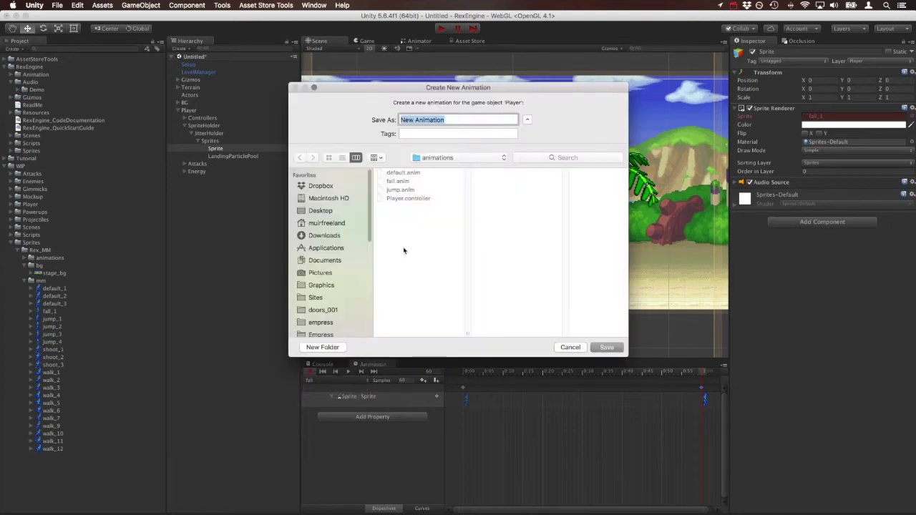
pyautogui.write('walk')
pyautogui.press('Return')
# Add the nested Sprite object's Sprite Renderer Sprite property to the walk clip
pyautogui.click(398, 394)
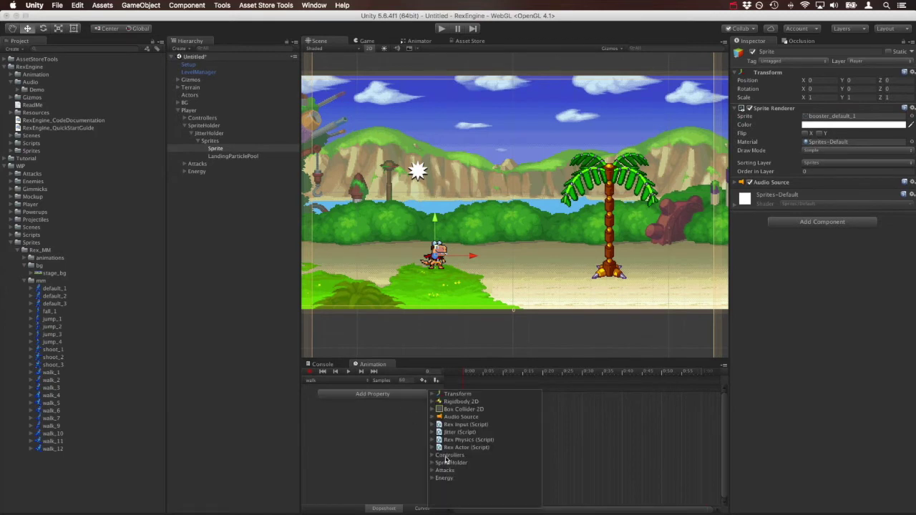
pyautogui.click(432, 463)
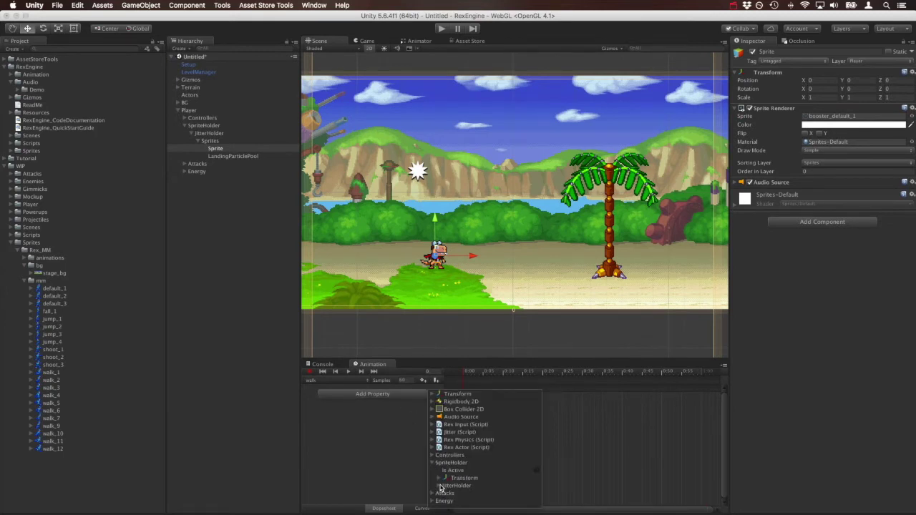
pyautogui.click(440, 486)
pyautogui.click(446, 490)
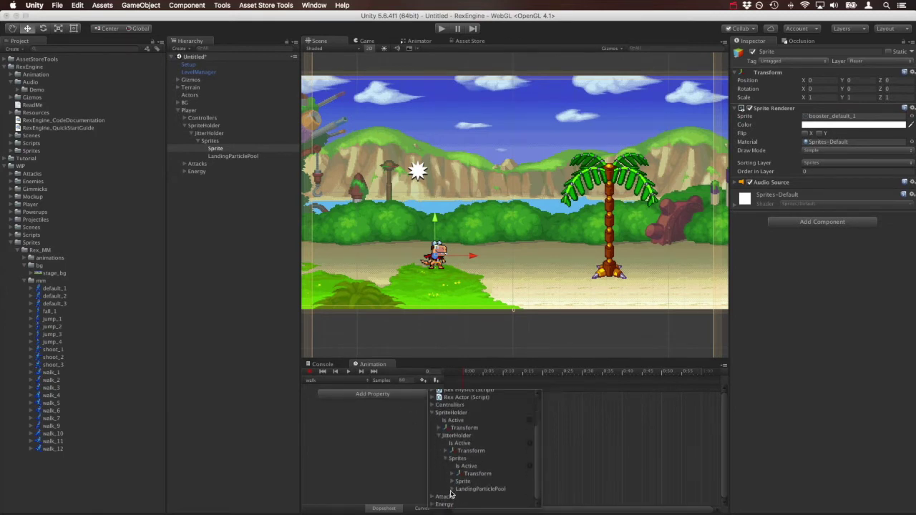
pyautogui.click(453, 481)
pyautogui.click(464, 474)
pyautogui.scroll(-3, 523, 473)
pyautogui.hscroll(2, 523, 473)
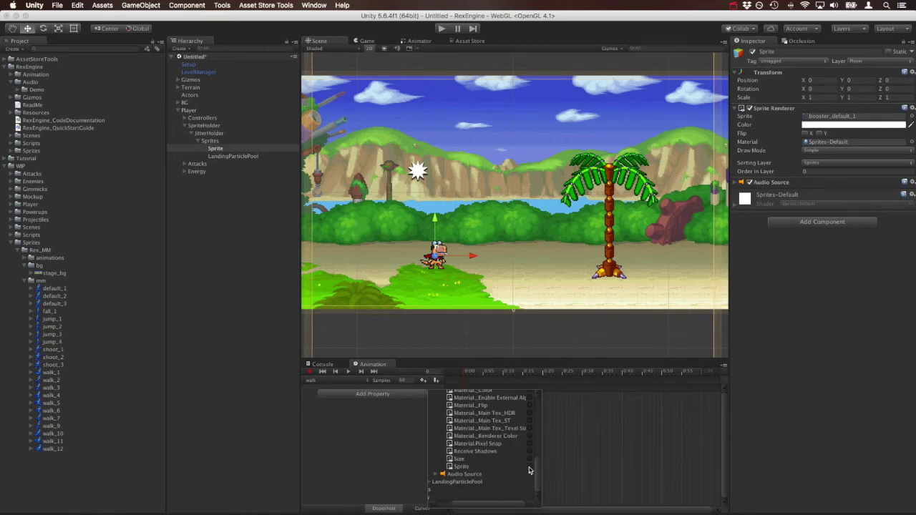
pyautogui.click(529, 467)
# Assign walk_1 to the Sprite Renderer and add walk_2 and walk_3 keyframes at 0:05 and 0:10
pyautogui.click(470, 399)
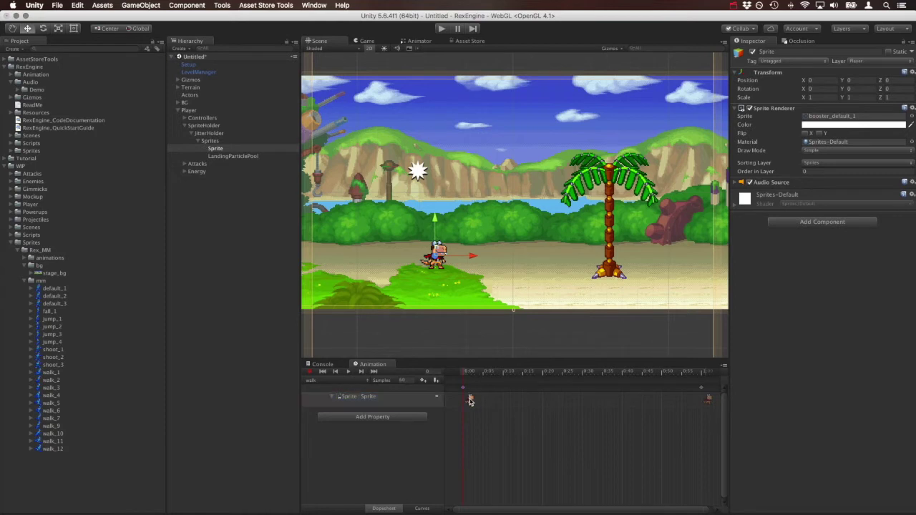
pyautogui.moveTo(58, 371); pyautogui.dragTo(831, 117)
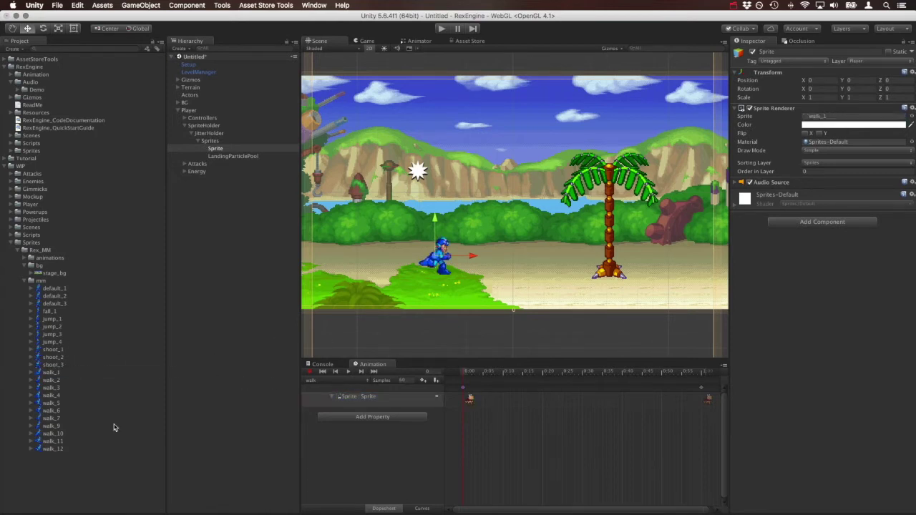
pyautogui.moveTo(63, 381); pyautogui.dragTo(488, 392)
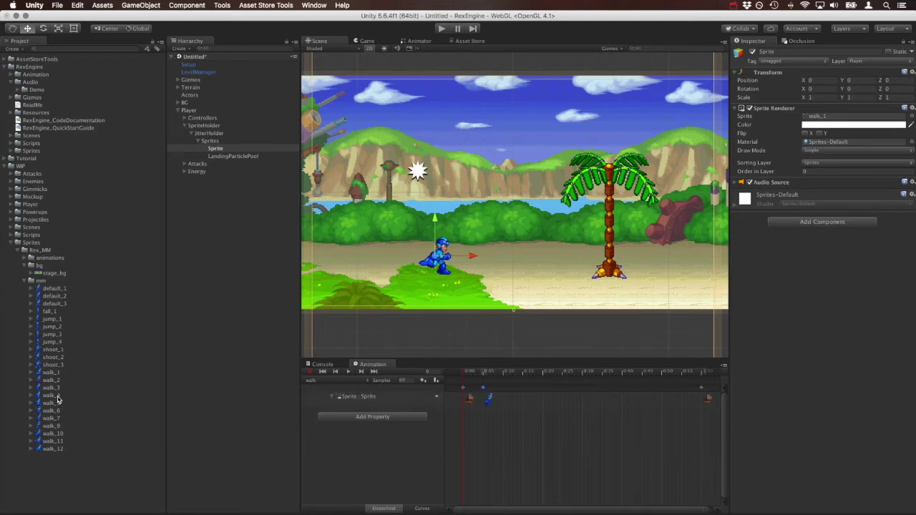
pyautogui.moveTo(52, 390); pyautogui.dragTo(506, 390)
# Turn on animation recording and set the sprite of the walk clip's first keyframe, at 0:00, to walk_1
pyautogui.click(470, 402)
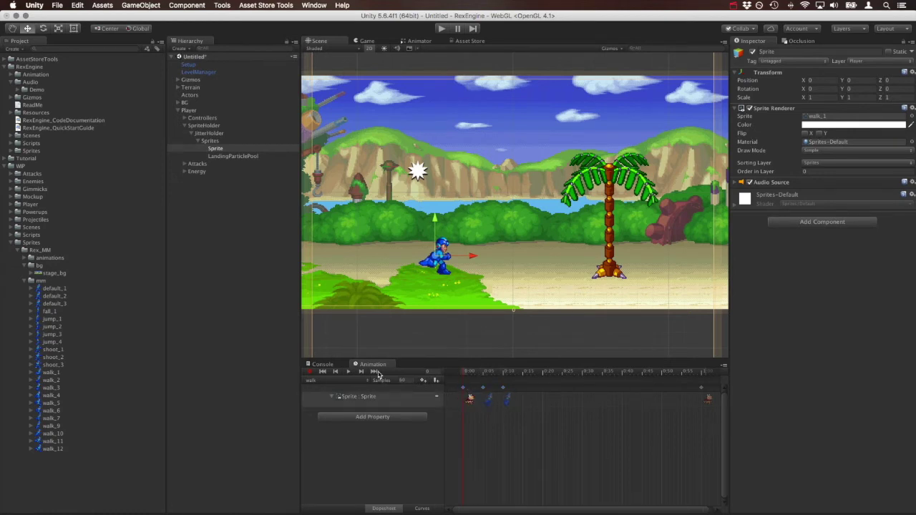
pyautogui.click(308, 373)
pyautogui.moveTo(62, 373); pyautogui.dragTo(825, 120)
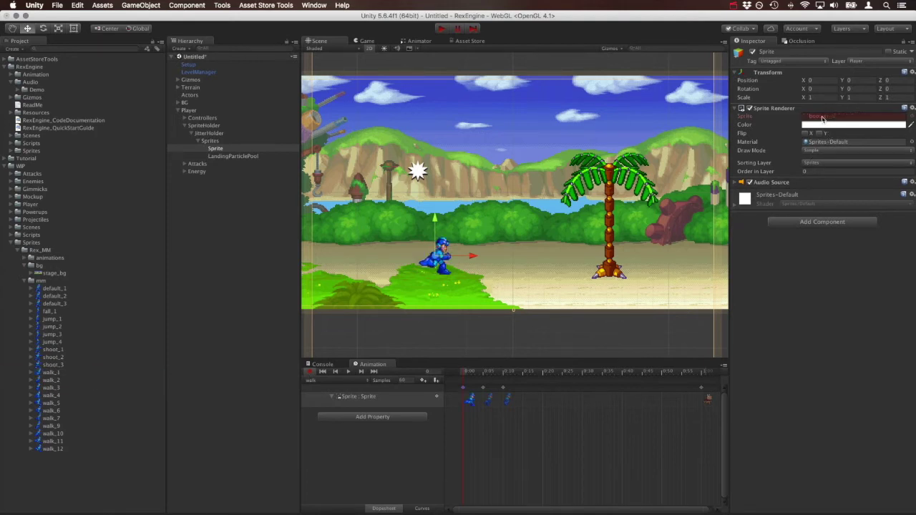
# Add the remaining walk sprites, walk_4 through walk_12, as keyframes every five frames from 0:15 to 0:50, and remove the keyframe at 1:00
pyautogui.moveTo(58, 397); pyautogui.dragTo(524, 390)
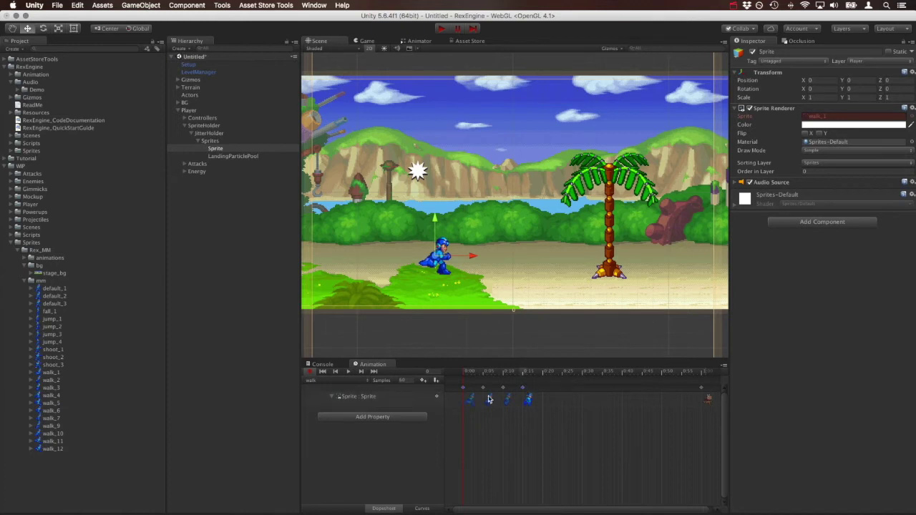
pyautogui.moveTo(68, 404); pyautogui.dragTo(547, 391)
pyautogui.moveTo(74, 411); pyautogui.dragTo(566, 394)
pyautogui.moveTo(47, 419); pyautogui.dragTo(587, 394)
pyautogui.moveTo(476, 417); pyautogui.dragTo(607, 395)
pyautogui.moveTo(47, 434); pyautogui.dragTo(623, 393)
pyautogui.moveTo(50, 441); pyautogui.dragTo(646, 396)
pyautogui.moveTo(47, 449); pyautogui.dragTo(664, 398)
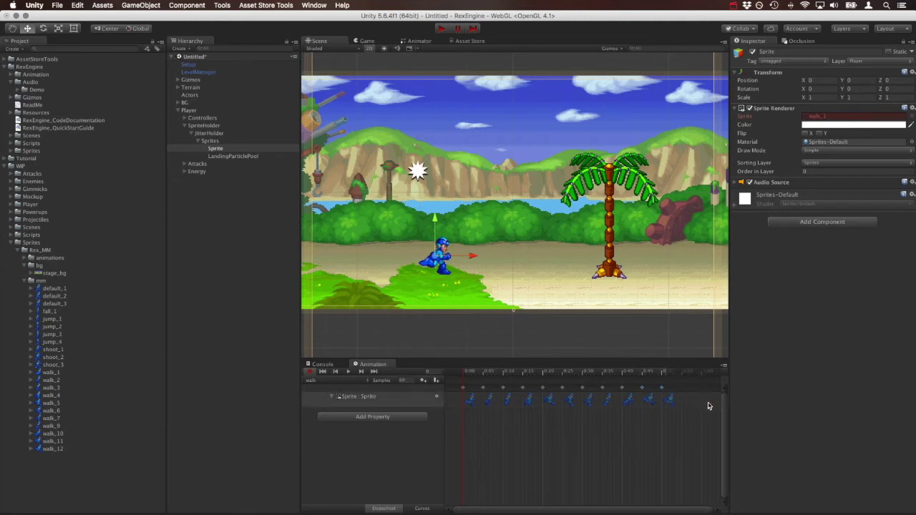
# Add walk_12 as the walk clip's keyframe at 0:55 and play the animation to preview it
pyautogui.click(98, 451)
pyautogui.moveTo(98, 451); pyautogui.dragTo(684, 399)
pyautogui.click(348, 372)
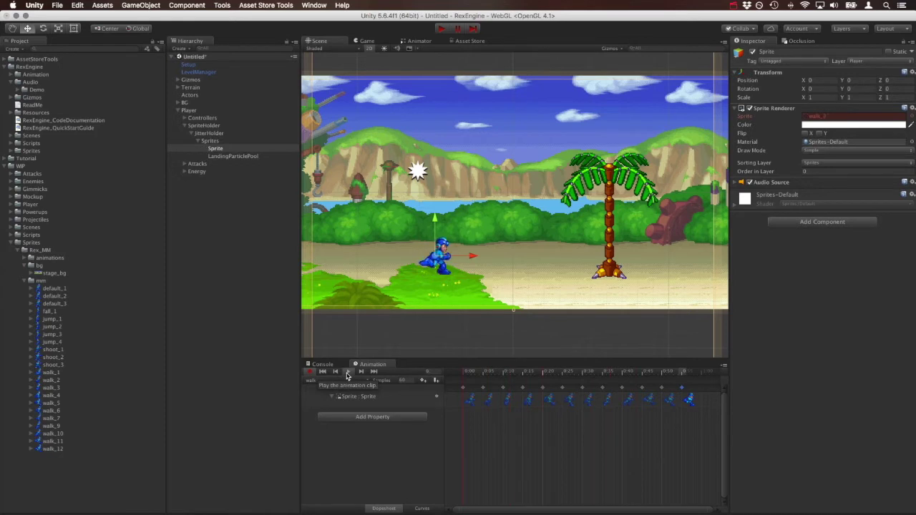
pyautogui.click(309, 373)
# Create a new animation clip named shoot in the animations folder
pyautogui.click(318, 380)
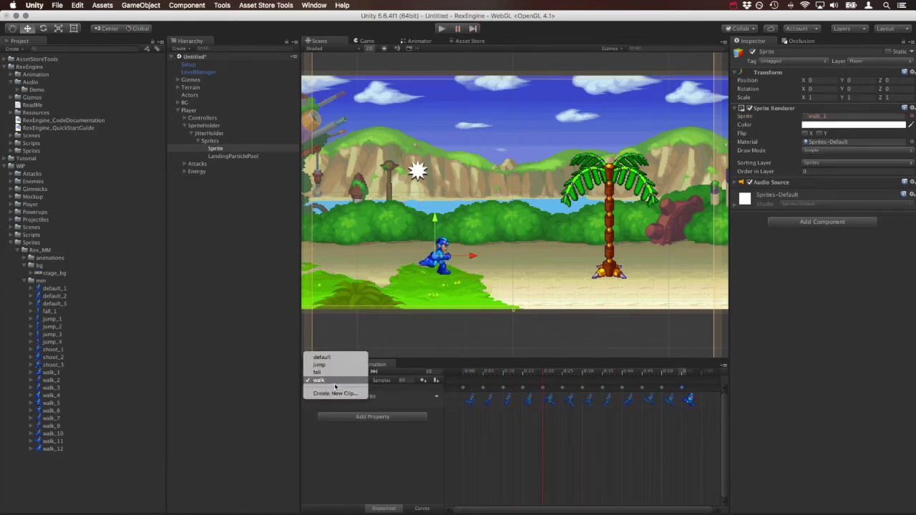
pyautogui.click(346, 393)
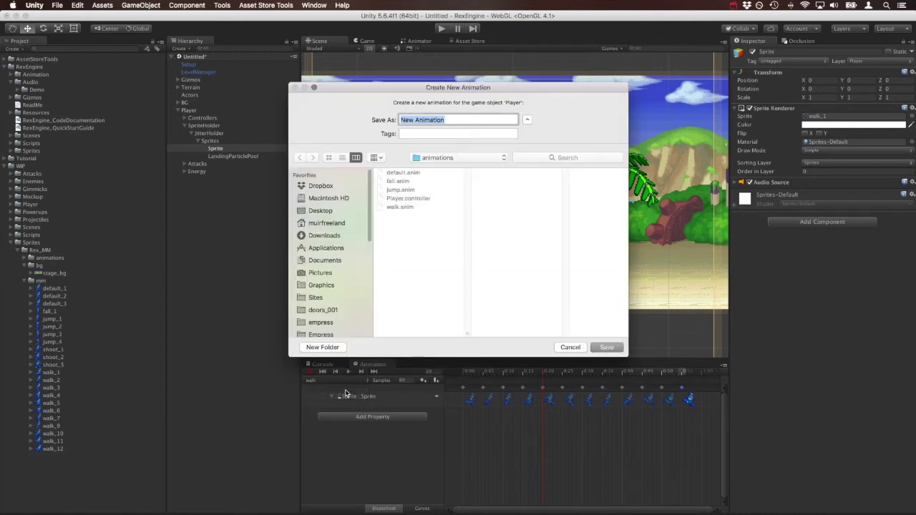
pyautogui.write('shoot')
pyautogui.press('Return')
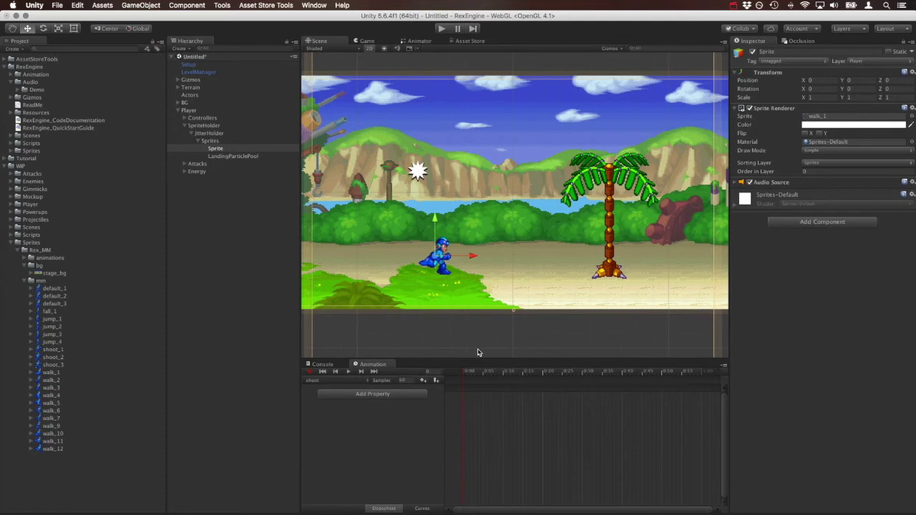
# Add the nested Sprite object's Sprite Renderer Sprite property to the shoot clip
pyautogui.click(421, 394)
pyautogui.click(433, 463)
pyautogui.click(438, 486)
pyautogui.click(445, 490)
pyautogui.click(452, 482)
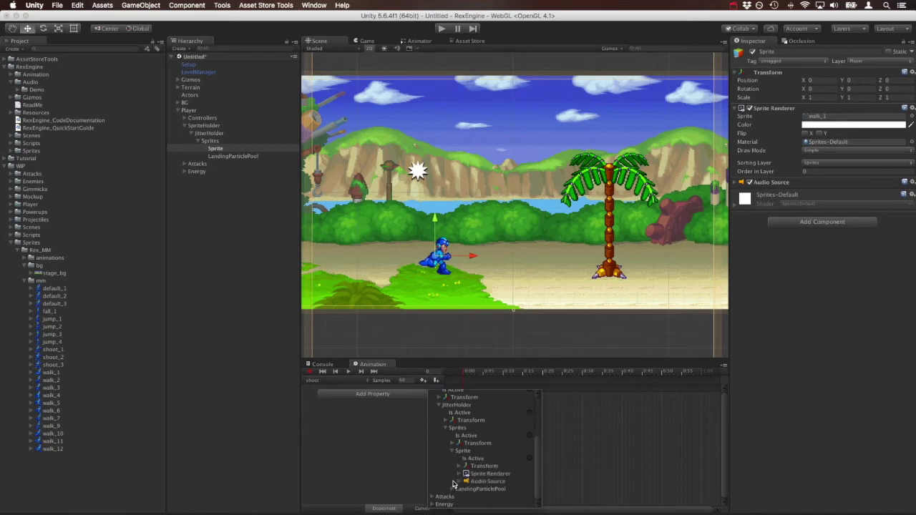
pyautogui.click(459, 476)
pyautogui.scroll(-3, 477, 473)
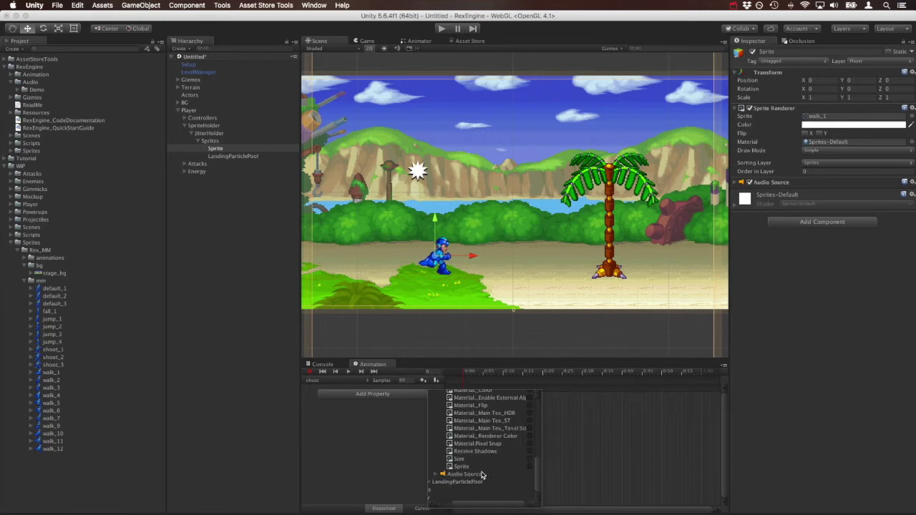
pyautogui.click(531, 470)
# Record the shoot clip with shoot_1 at 0:00, shoot_2 at 0:05 and shoot_3 at 0:10 and 0:15, removing the 1:00 keyframe
pyautogui.click(310, 372)
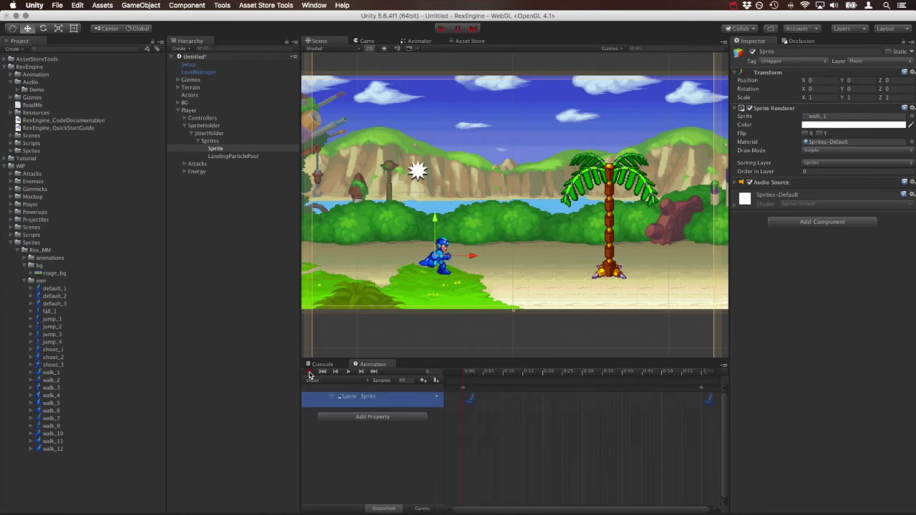
pyautogui.moveTo(60, 350); pyautogui.dragTo(868, 119)
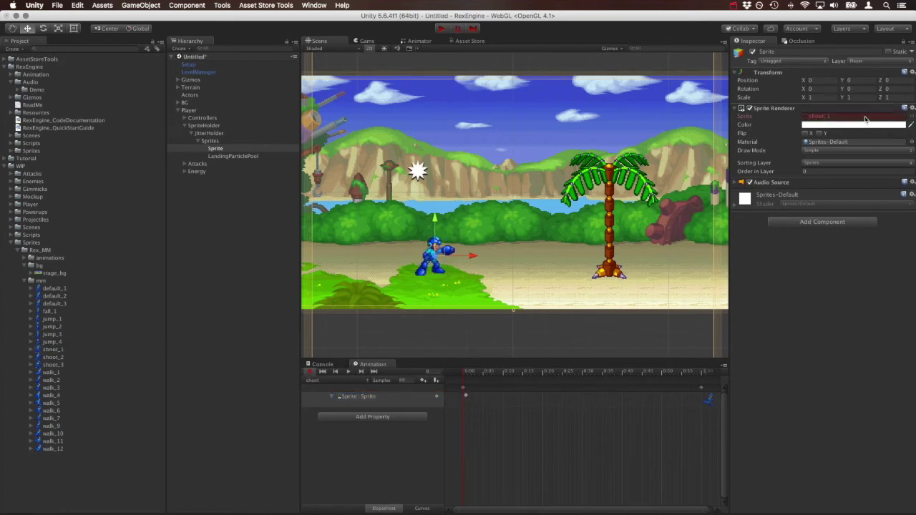
pyautogui.moveTo(70, 357); pyautogui.dragTo(485, 395)
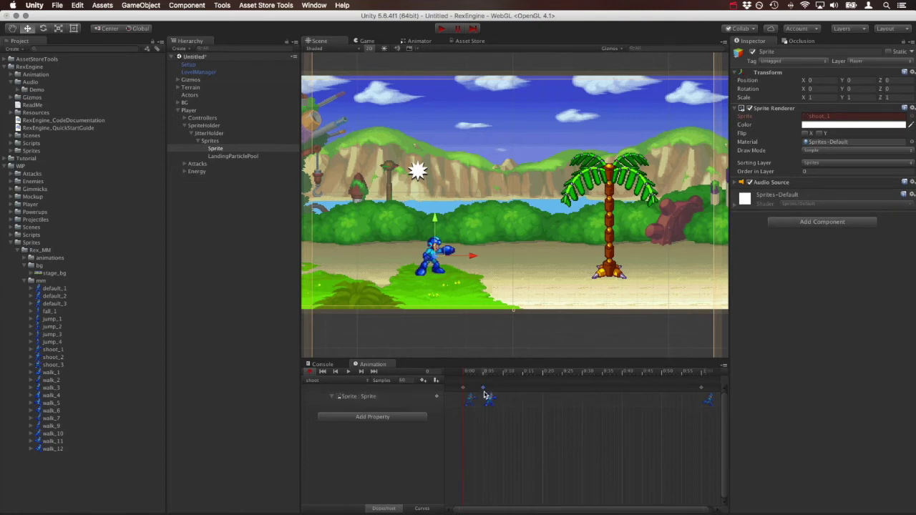
pyautogui.moveTo(73, 366); pyautogui.dragTo(505, 395)
pyautogui.moveTo(58, 368)
pyautogui.mouseDown()
pyautogui.moveTo(536, 398)
pyautogui.moveTo(527, 392)
pyautogui.mouseUp()
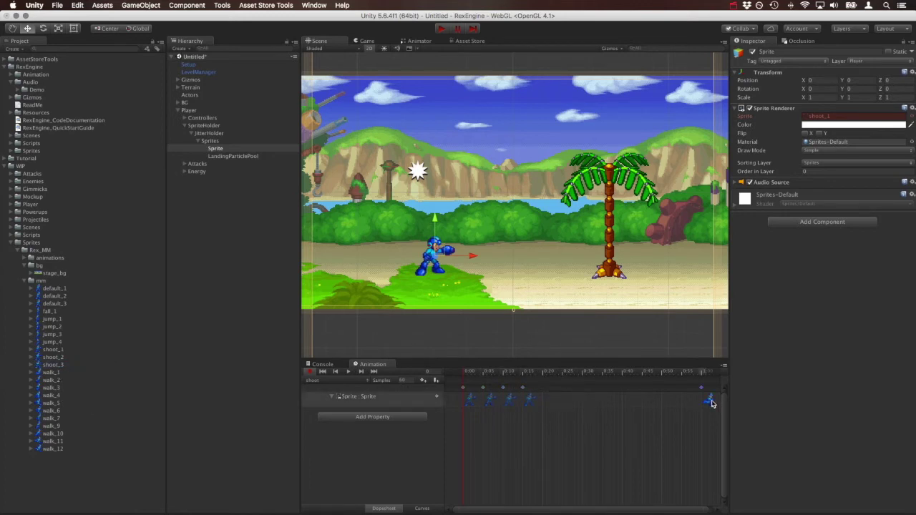
pyautogui.moveTo(501, 372); pyautogui.dragTo(456, 376)
pyautogui.click(312, 373)
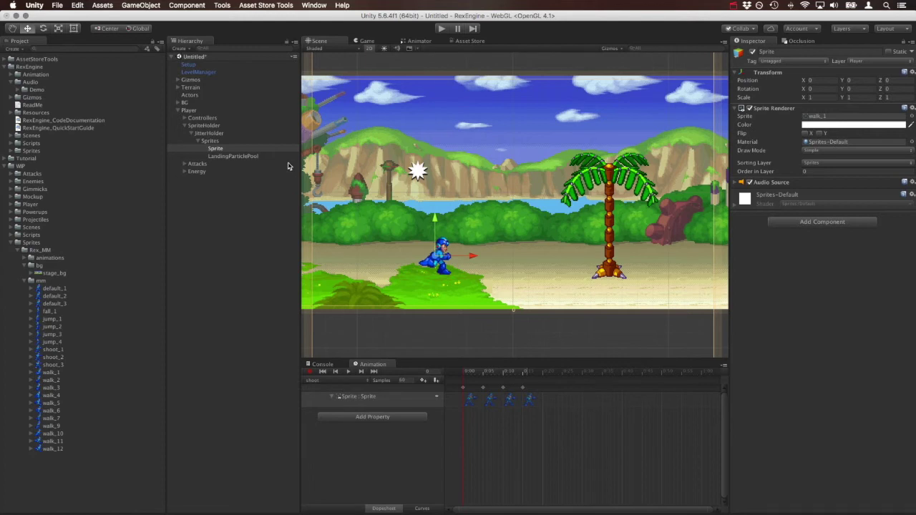
# On the Player's Controller object, assign the custom default clip as Default Animation and the fall clip as Falling Animation
pyautogui.click(185, 118)
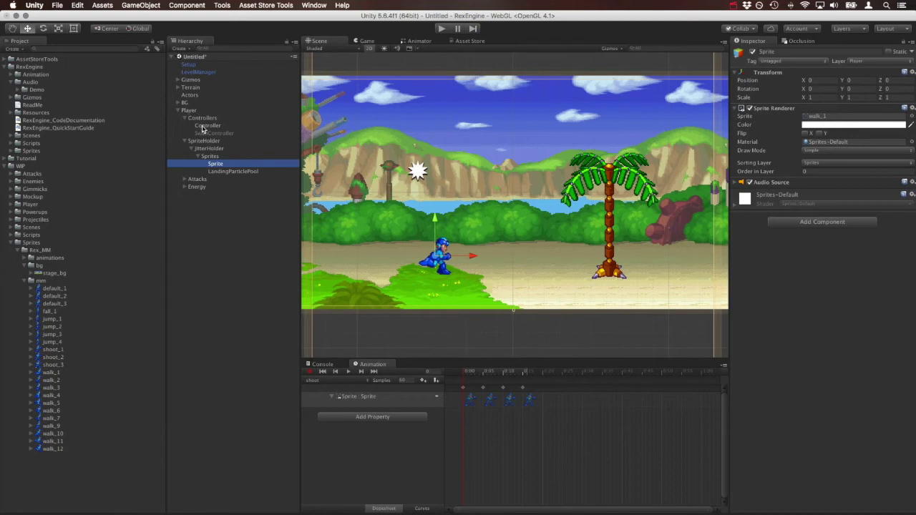
pyautogui.click(204, 126)
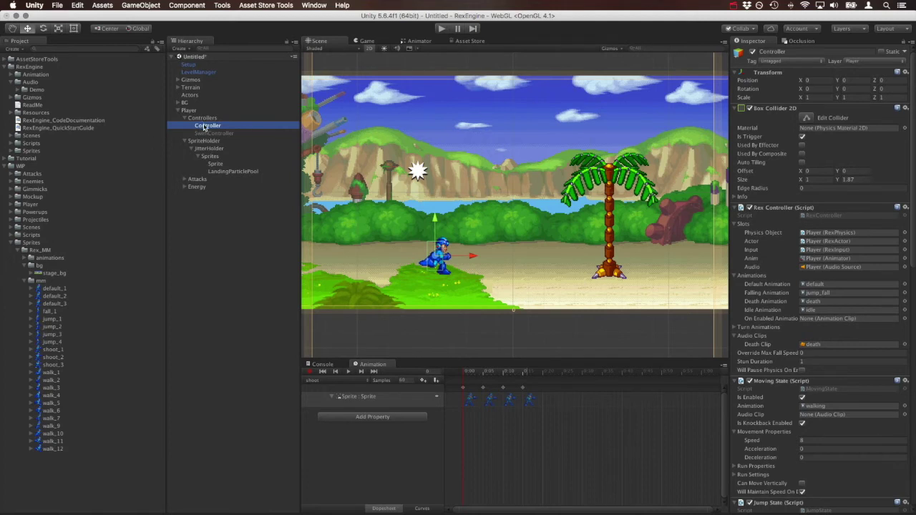
pyautogui.scroll(-5, 828, 358)
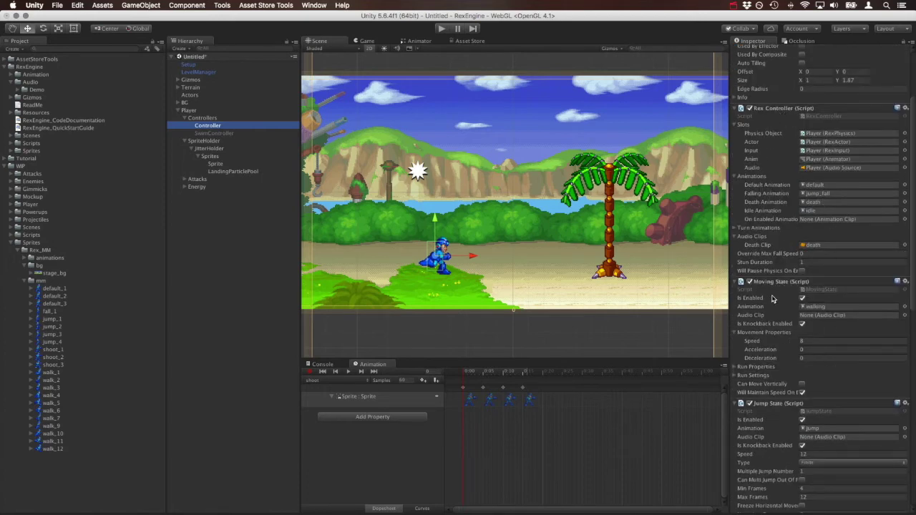
pyautogui.scroll(-1, 791, 336)
pyautogui.scroll(-8, 791, 337)
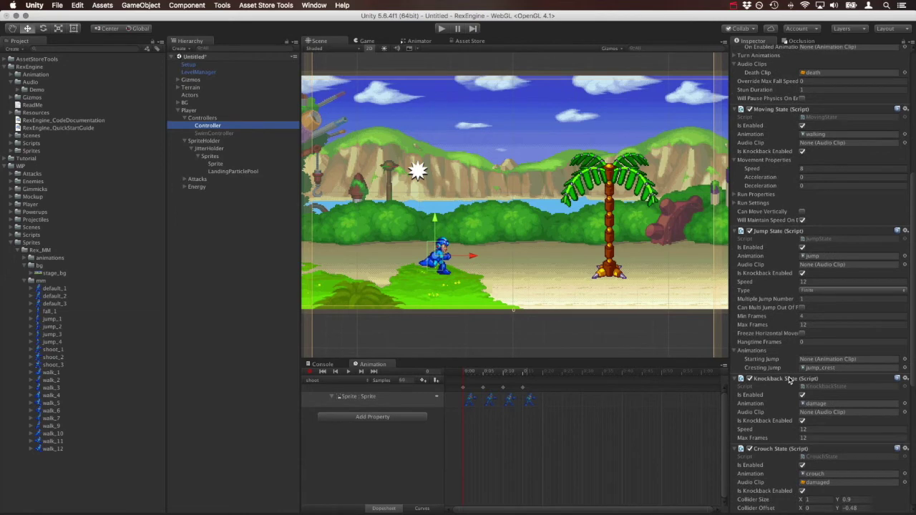
pyautogui.scroll(2, 788, 420)
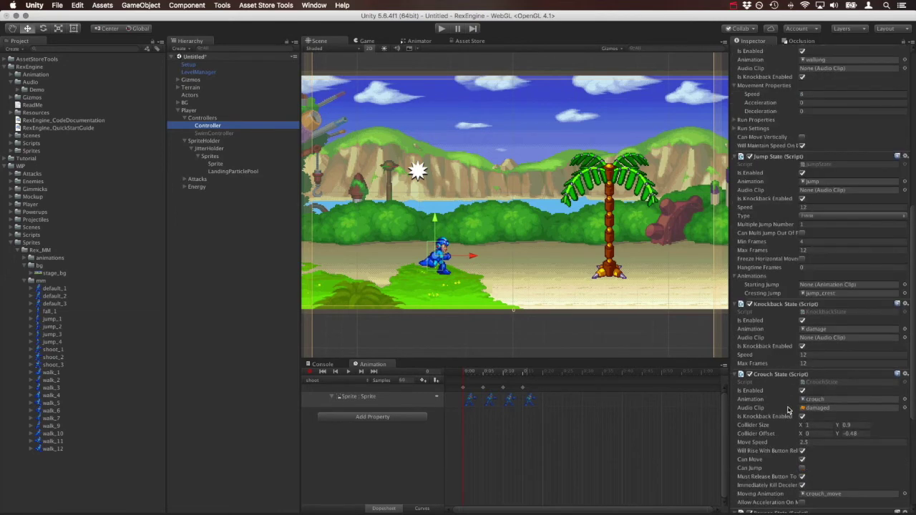
pyautogui.scroll(9, 790, 410)
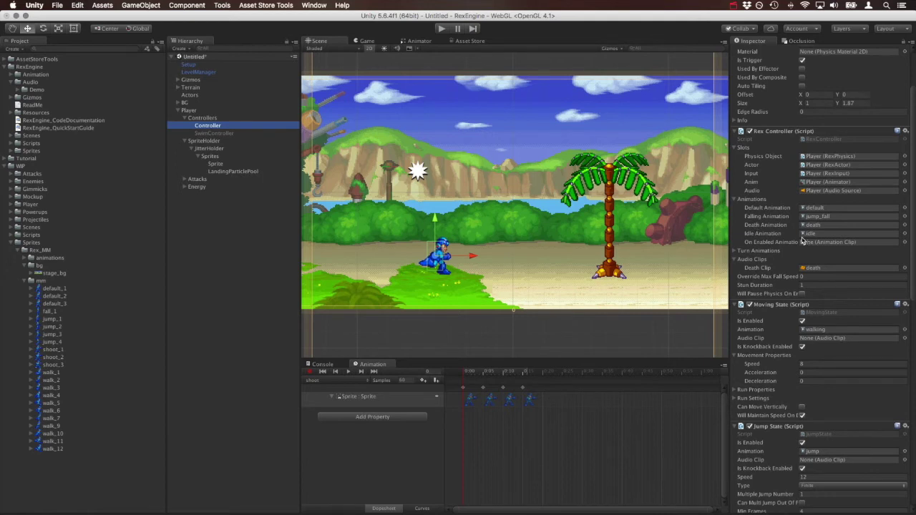
pyautogui.click(27, 259)
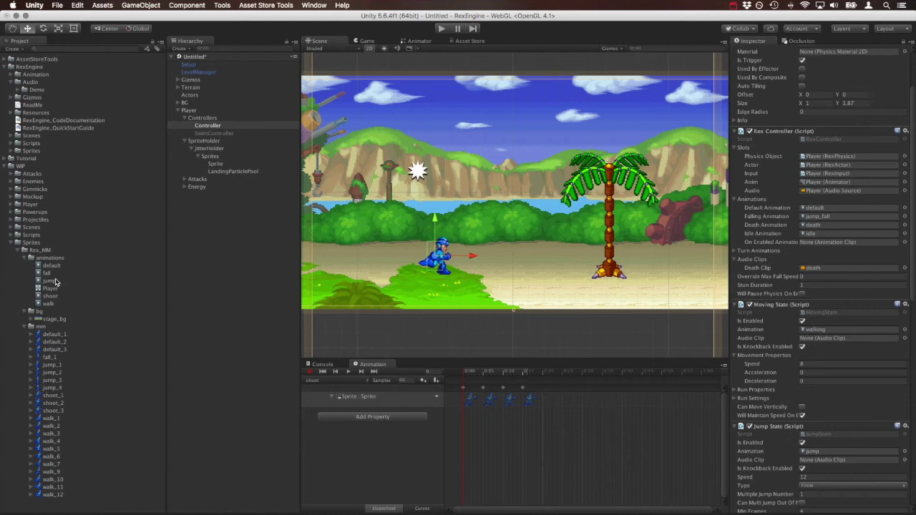
pyautogui.moveTo(44, 267); pyautogui.dragTo(825, 210)
pyautogui.moveTo(46, 274); pyautogui.dragTo(808, 219)
# Set the Rex Controller's Idle Animation to None
pyautogui.click(905, 234)
pyautogui.scroll(10, 108, 105)
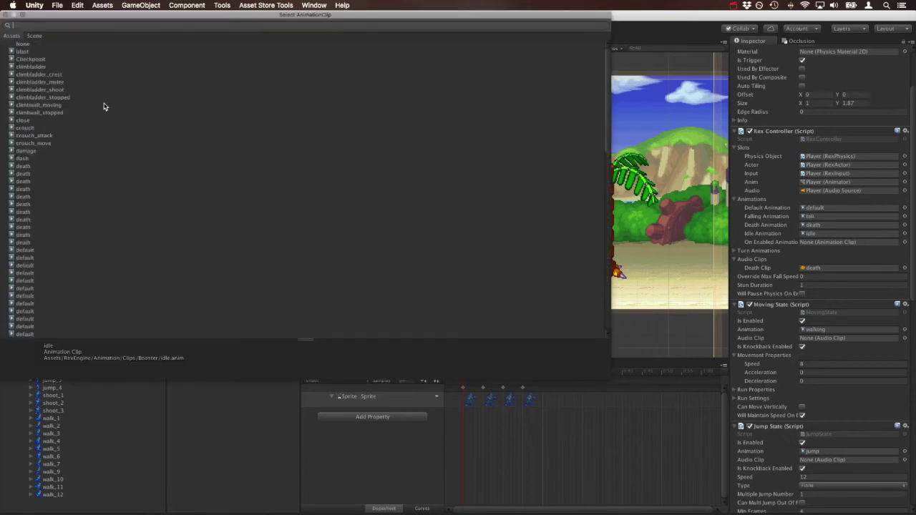
pyautogui.click(45, 45)
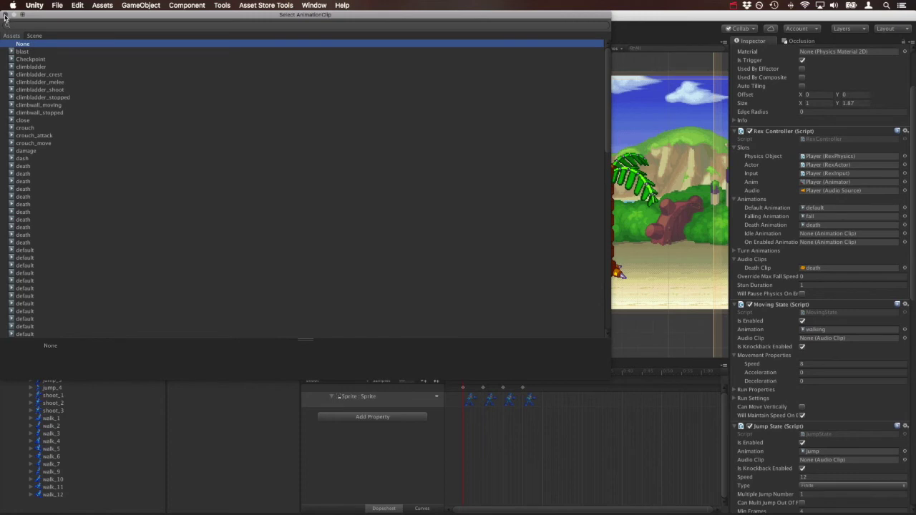
pyautogui.click(815, 126)
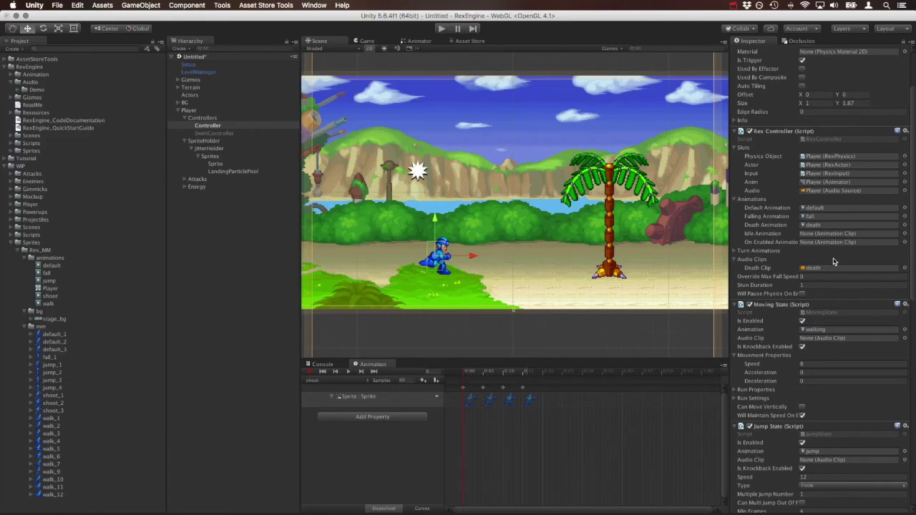
# Assign the custom walk clip as the Moving State animation and the custom jump clip as the Jump State animation
pyautogui.scroll(-2, 836, 265)
pyautogui.scroll(-1, 833, 281)
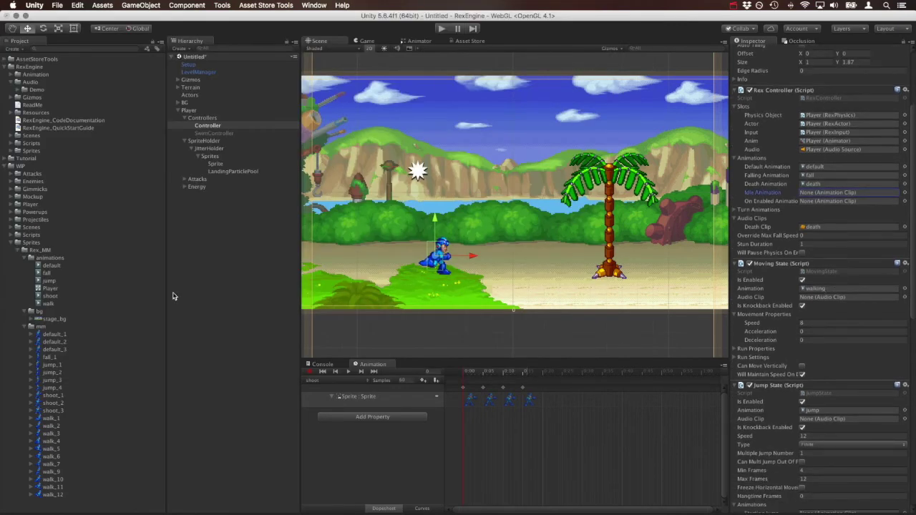
pyautogui.moveTo(58, 304); pyautogui.dragTo(816, 289)
pyautogui.click(57, 284)
pyautogui.moveTo(58, 285); pyautogui.dragTo(815, 413)
# Check which controller the Player object's Animator uses and reselect the Controller object
pyautogui.click(199, 110)
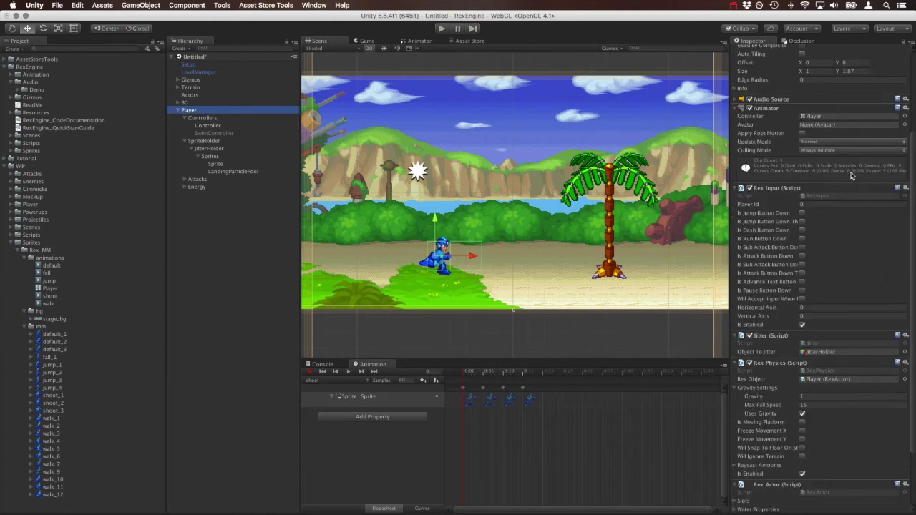
pyautogui.click(817, 118)
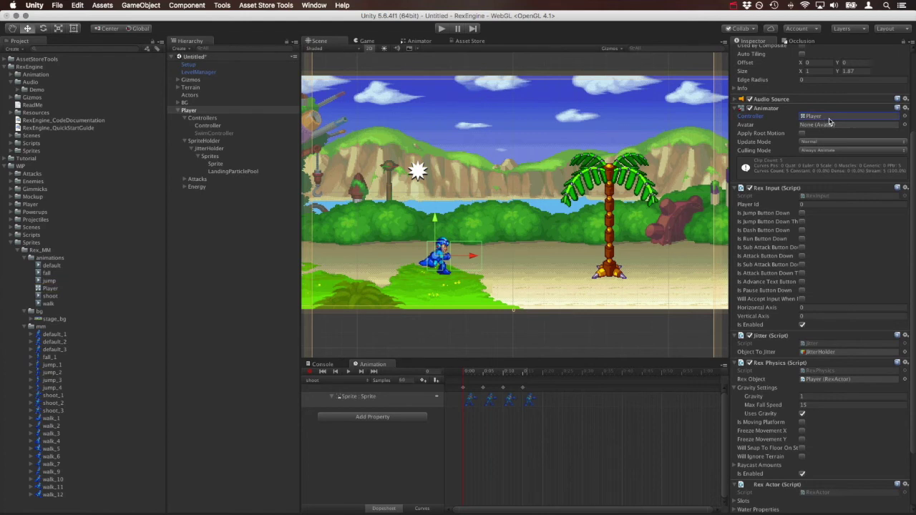
pyautogui.click(207, 127)
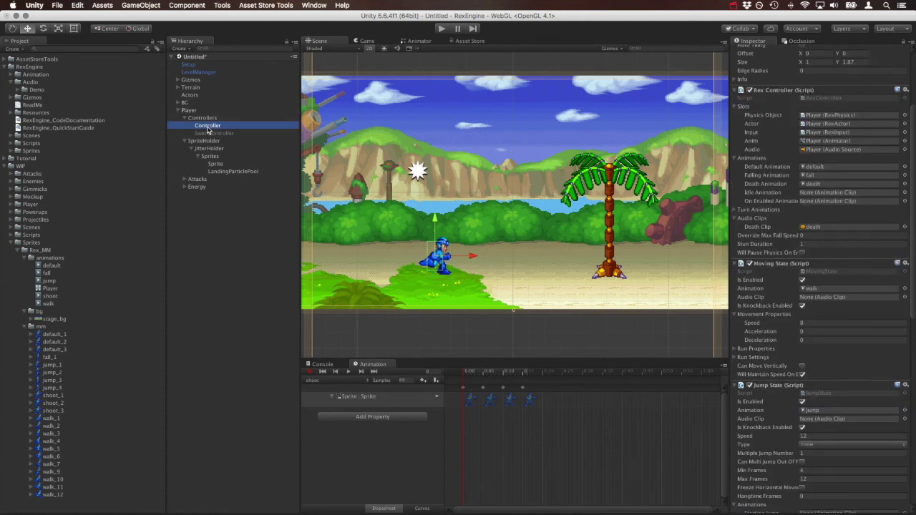
# On the Player's ProjectileAttack, set the Standing actor animation to the custom shoot clip and the Moving animation to None
pyautogui.click(185, 179)
pyautogui.click(203, 196)
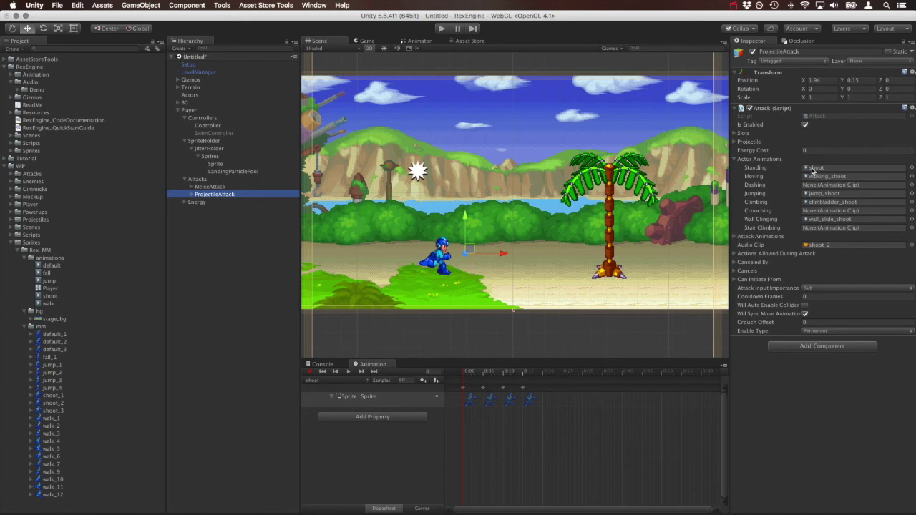
pyautogui.moveTo(53, 296); pyautogui.dragTo(842, 169)
pyautogui.click(911, 176)
pyautogui.scroll(10, 100, 108)
pyautogui.click(22, 44)
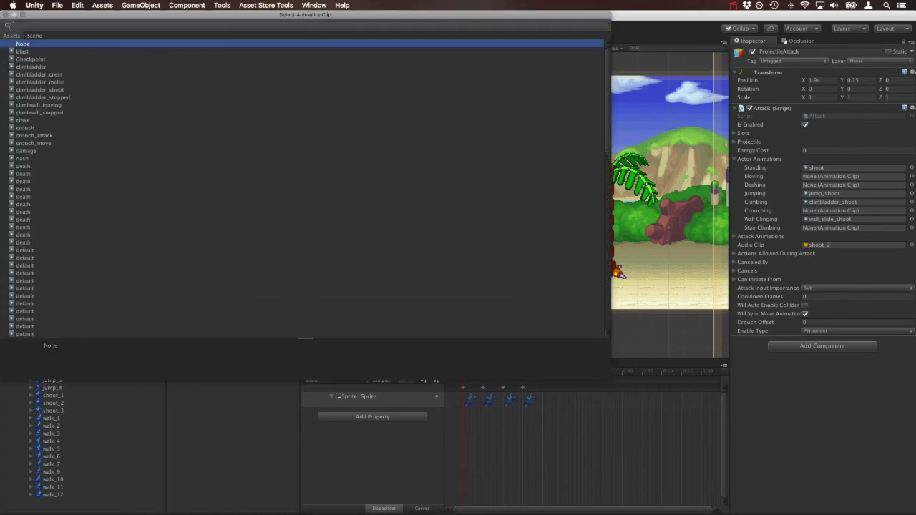
pyautogui.click(6, 14)
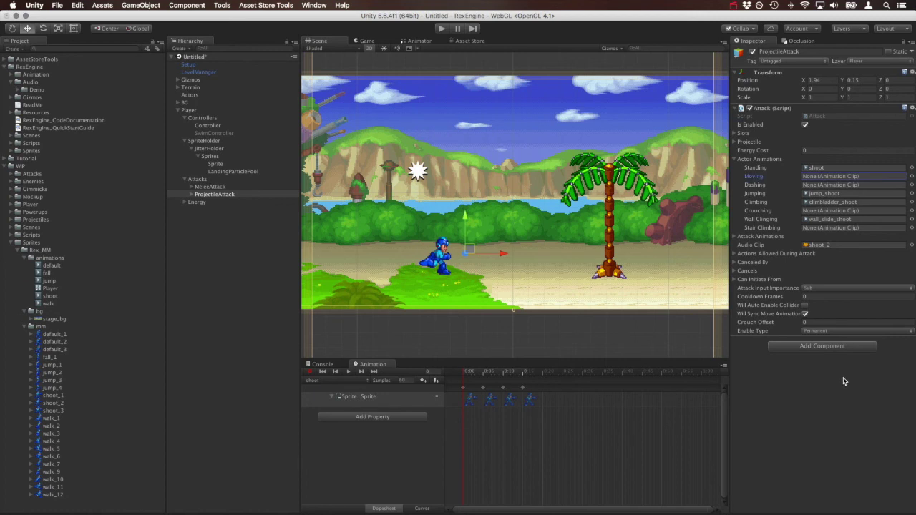
# Collapse the Player hierarchy and run the game to test the walk animation in both directions
pyautogui.click(204, 111)
pyautogui.click(173, 110)
pyautogui.click(442, 30)
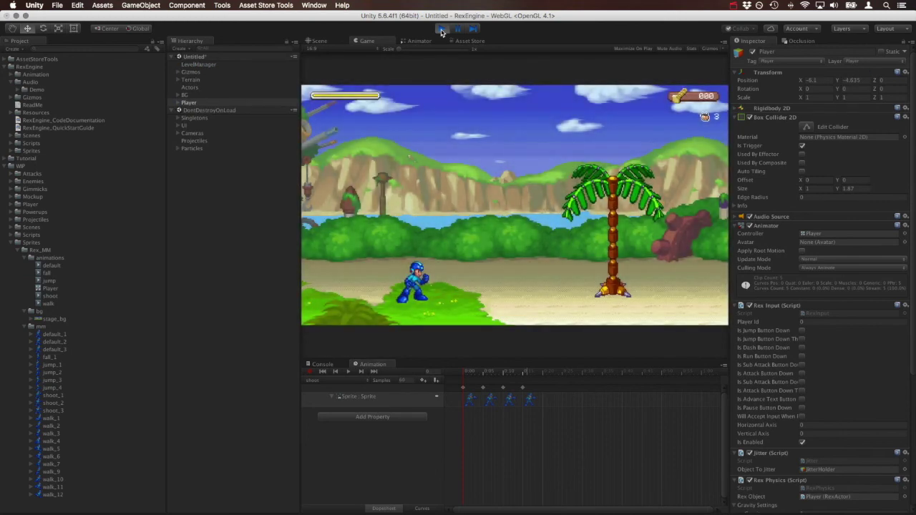
pyautogui.press('Right')
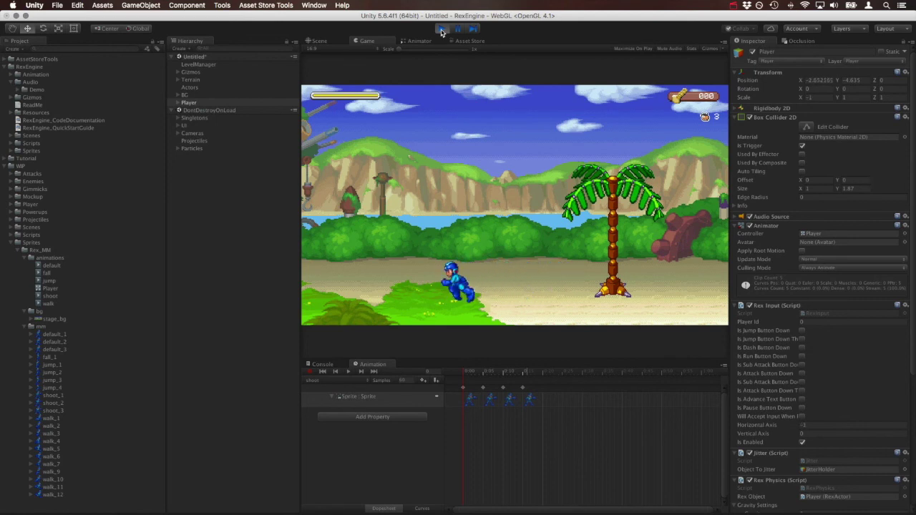
pyautogui.press('Right')
pyautogui.press('Left')
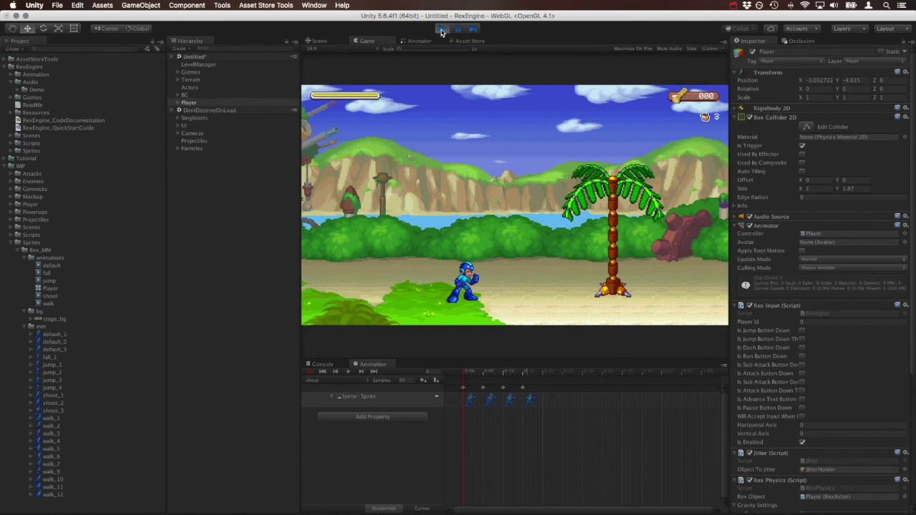
# Make the character jump repeatedly in the running game to test the jump and fall animations
pyautogui.press('space')
pyautogui.press('space')
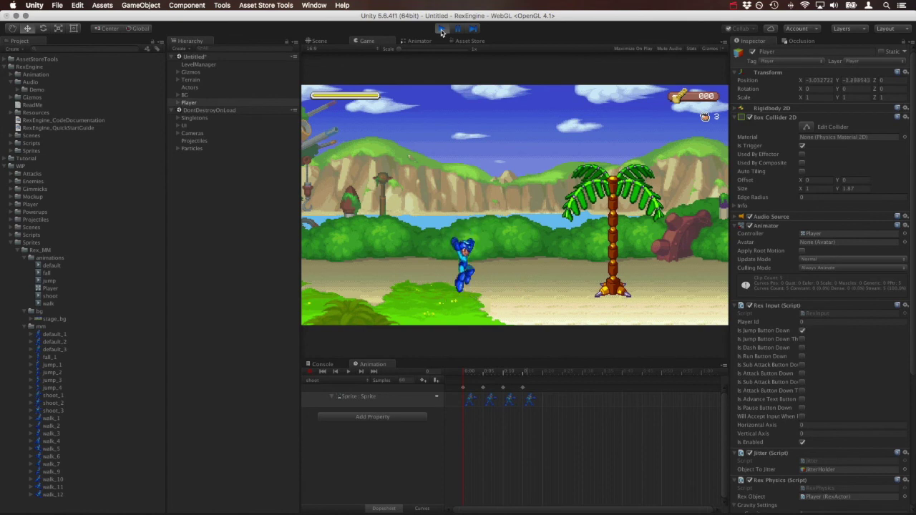
pyautogui.press('space')
pyautogui.press('space')
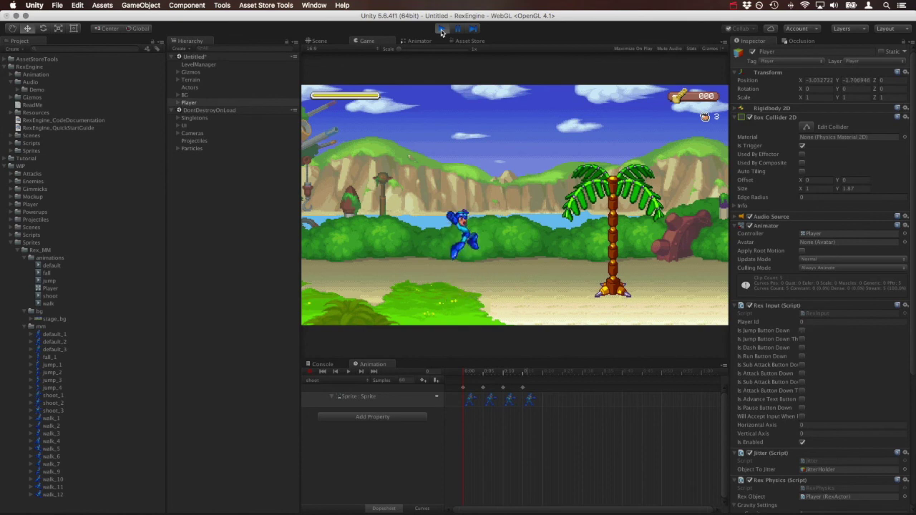
pyautogui.press('space')
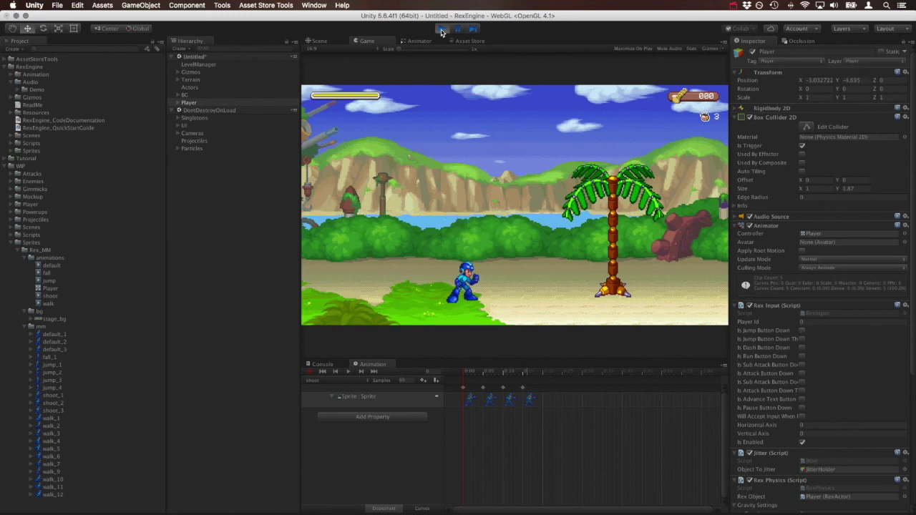
pyautogui.press('space')
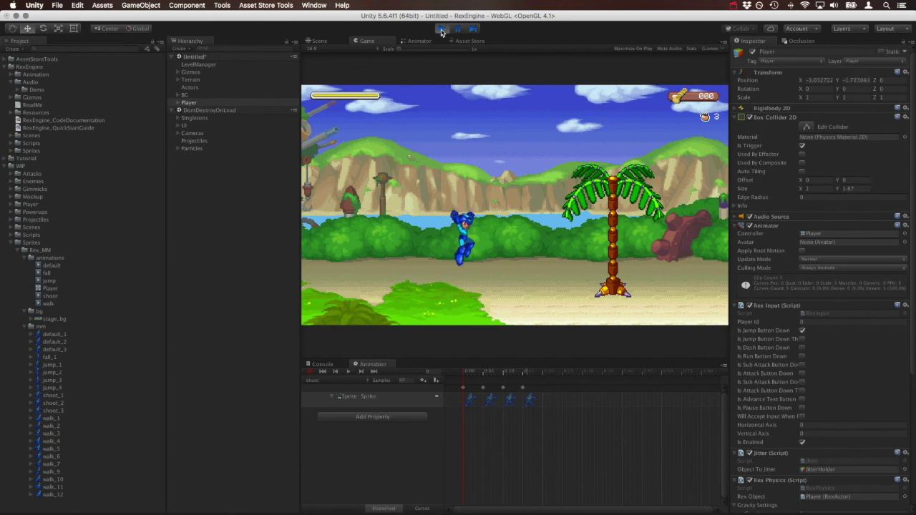
pyautogui.press('space')
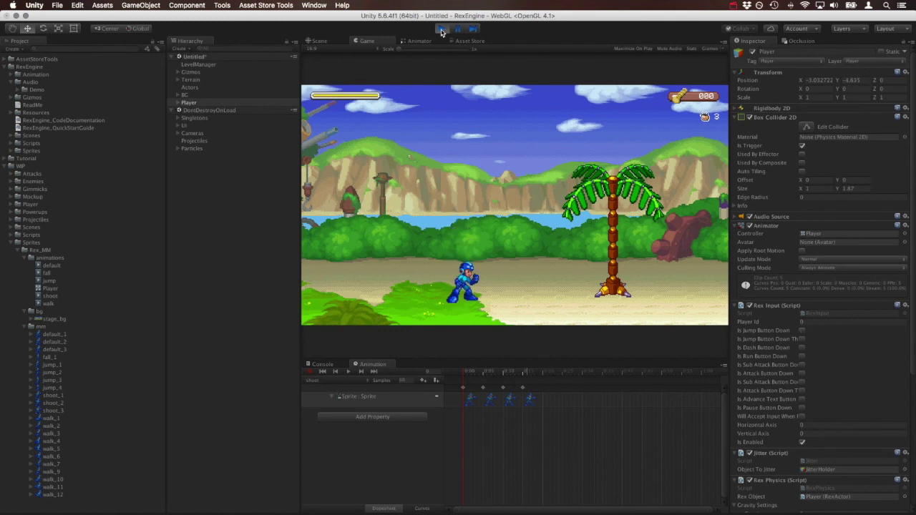
# Fire the projectile attack three times to test the shoot animation and stop the game
pyautogui.press('x')
pyautogui.press('x')
pyautogui.press('x')
pyautogui.click(442, 33)
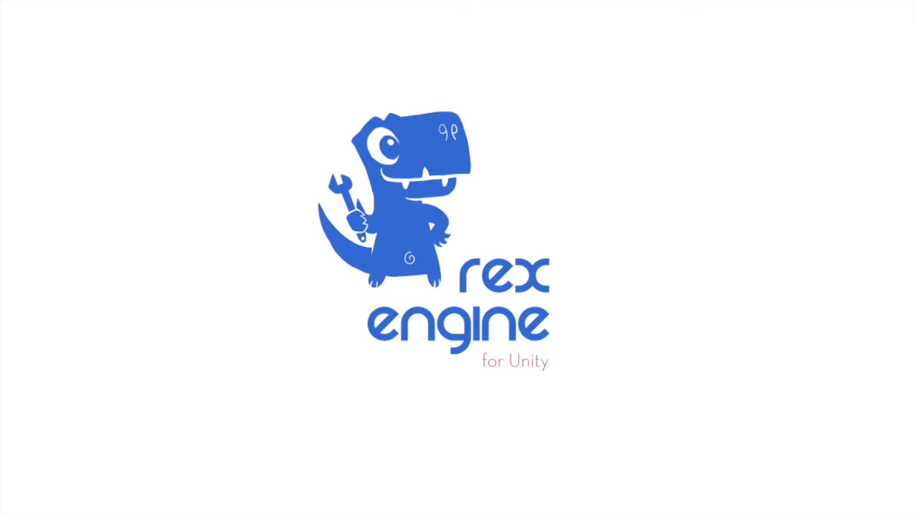